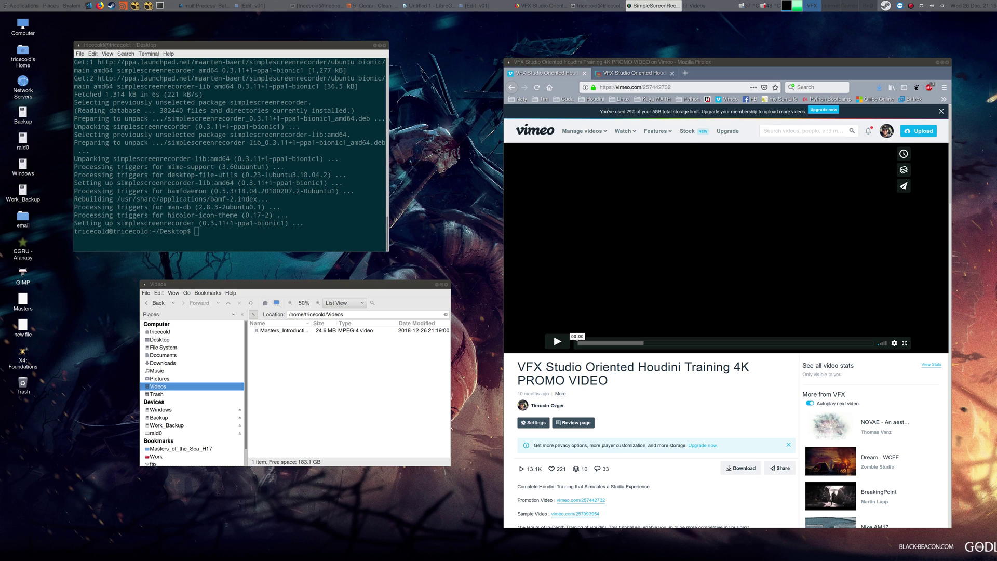
# - Switch between Firefox and the terminal, then play the Vimeo Houdini Training 4K promo
pyautogui.hotkey('alt', 'Tab')
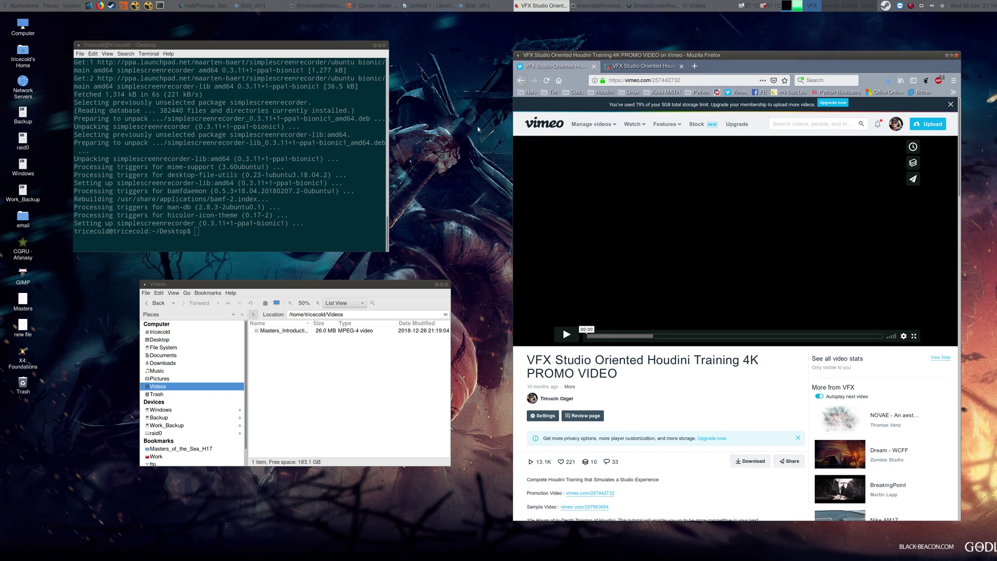
pyautogui.hotkey('alt', 'Tab')
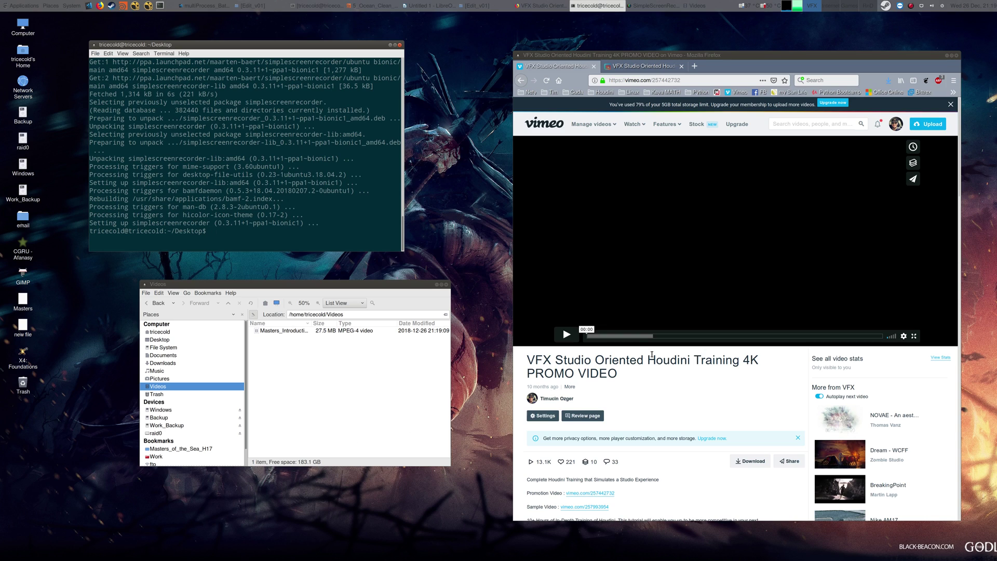
pyautogui.click(566, 334)
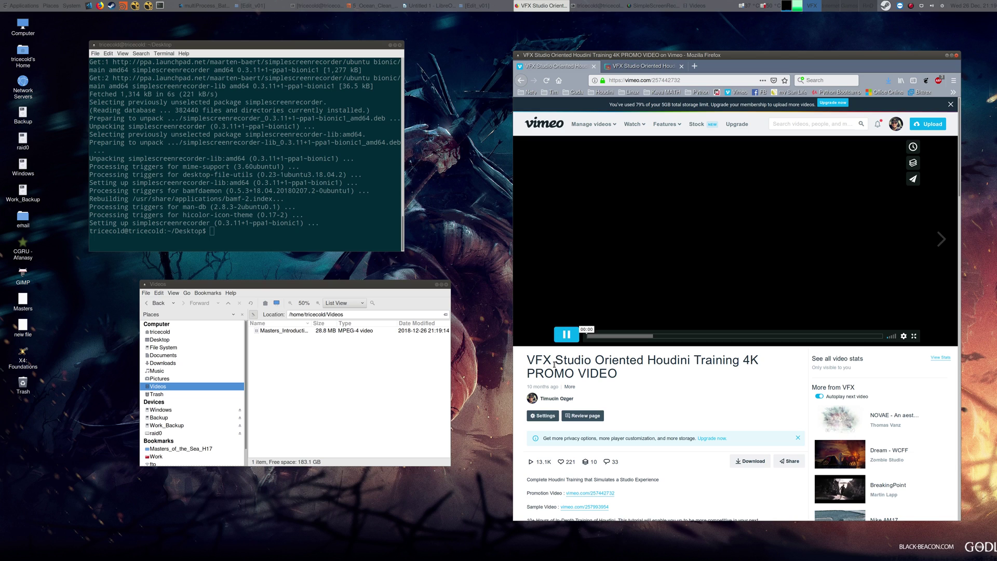
# - Skip ahead to about 00:23 in the promo, watch, and pause on the effects montage
pyautogui.click(603, 336)
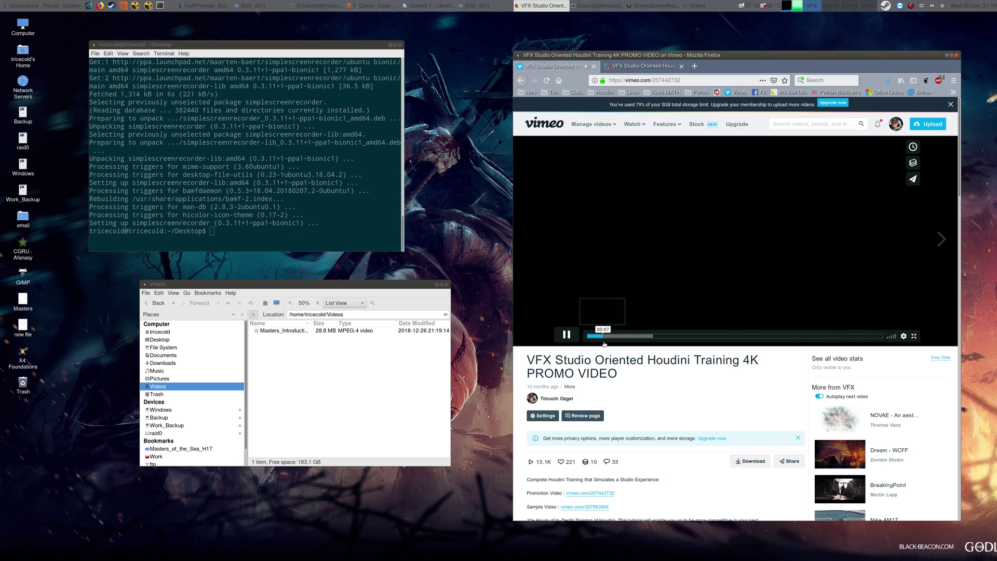
pyautogui.click(640, 337)
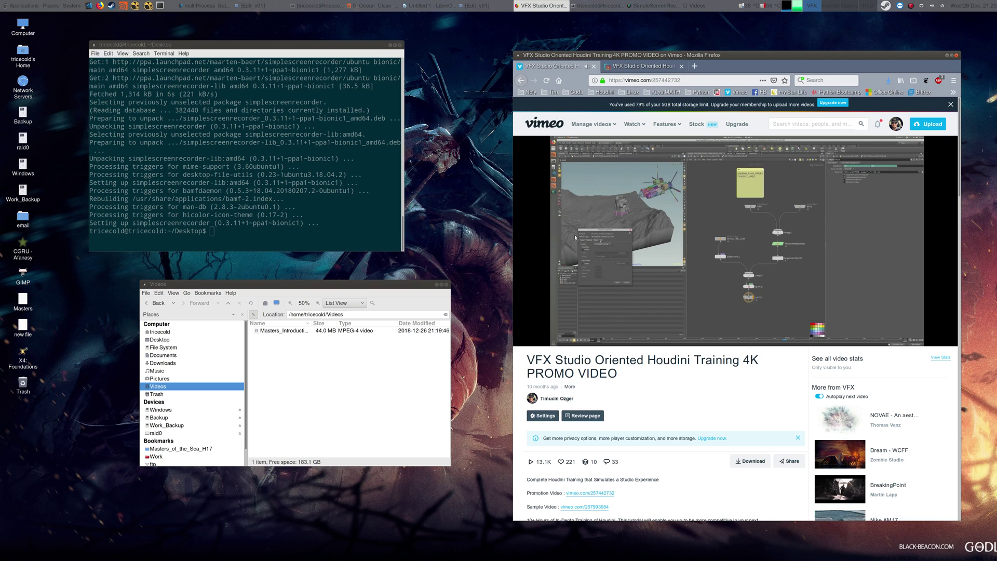
pyautogui.moveTo(784, 270)
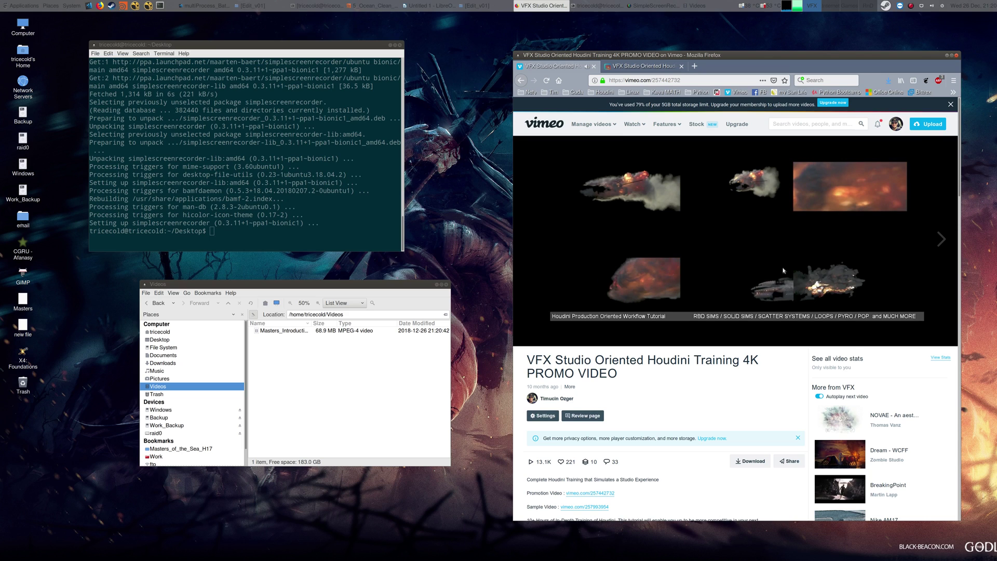
pyautogui.click(691, 166)
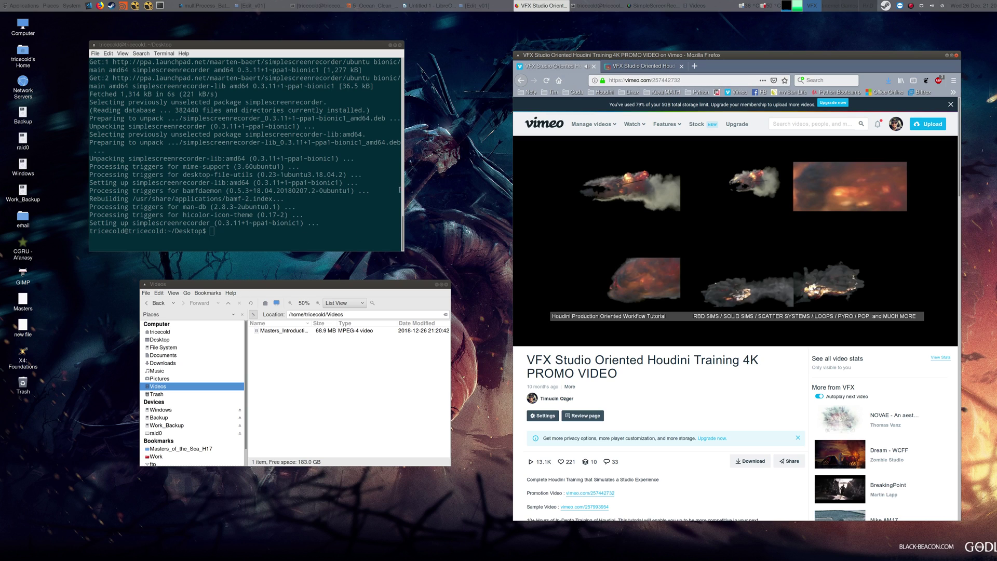
# - Switch to the Gumroad tab, then take the Videos file manager up to the home folder
pyautogui.click(621, 68)
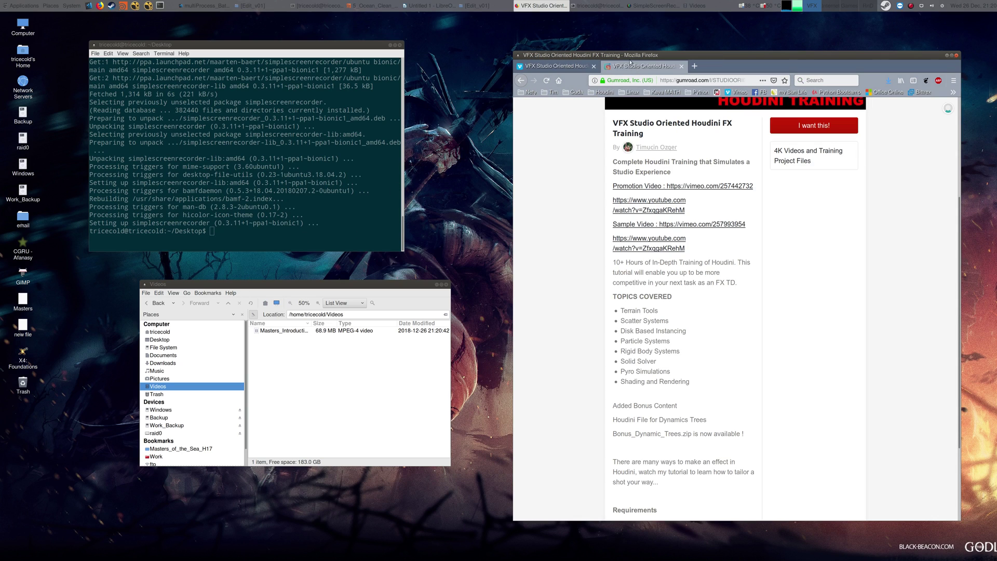
pyautogui.click(342, 388)
pyautogui.click(229, 303)
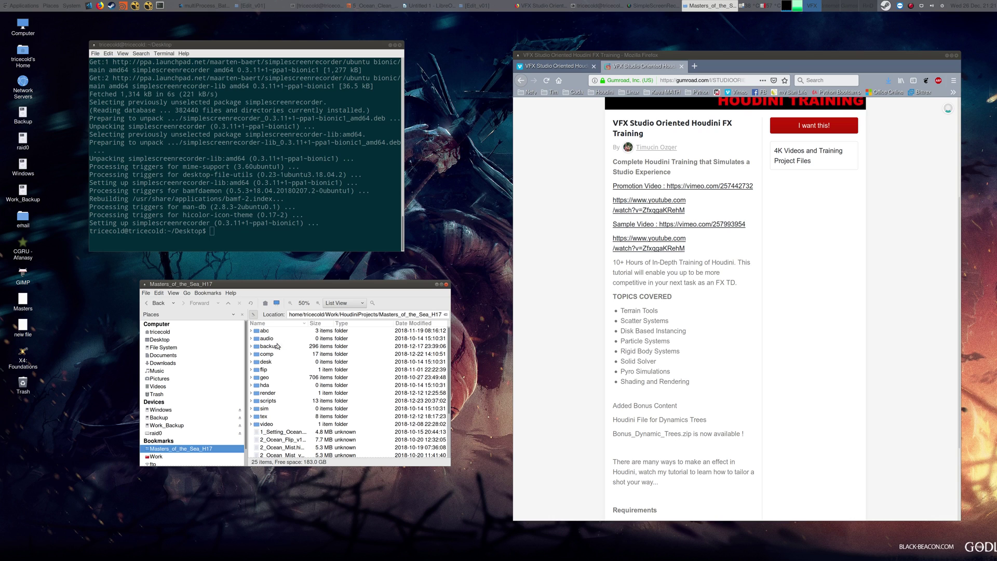
pyautogui.moveTo(275, 287); pyautogui.dragTo(274, 290)
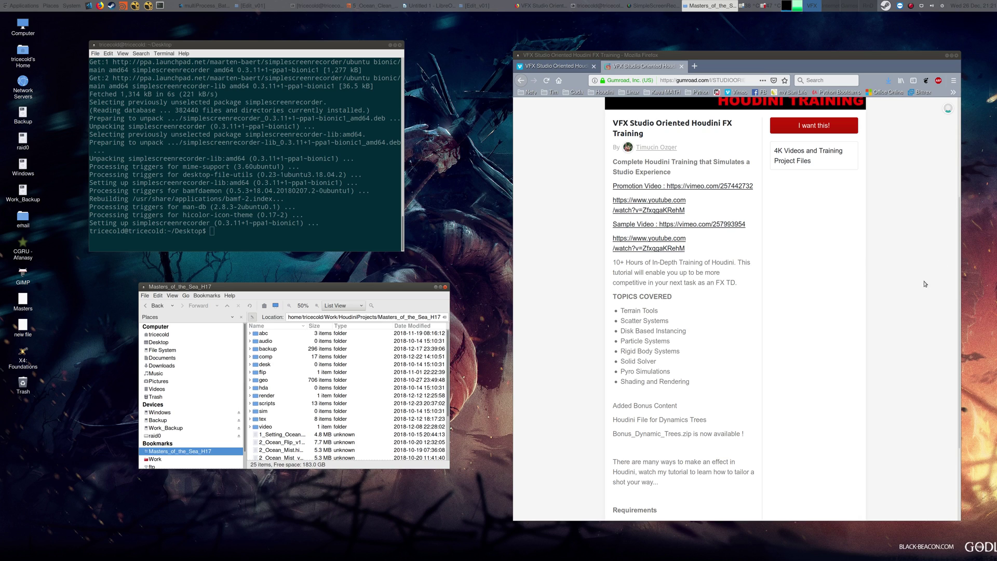
# - Scroll the Gumroad page back to the top and close its tab
pyautogui.click(960, 293)
pyautogui.scroll(3, 566, 328)
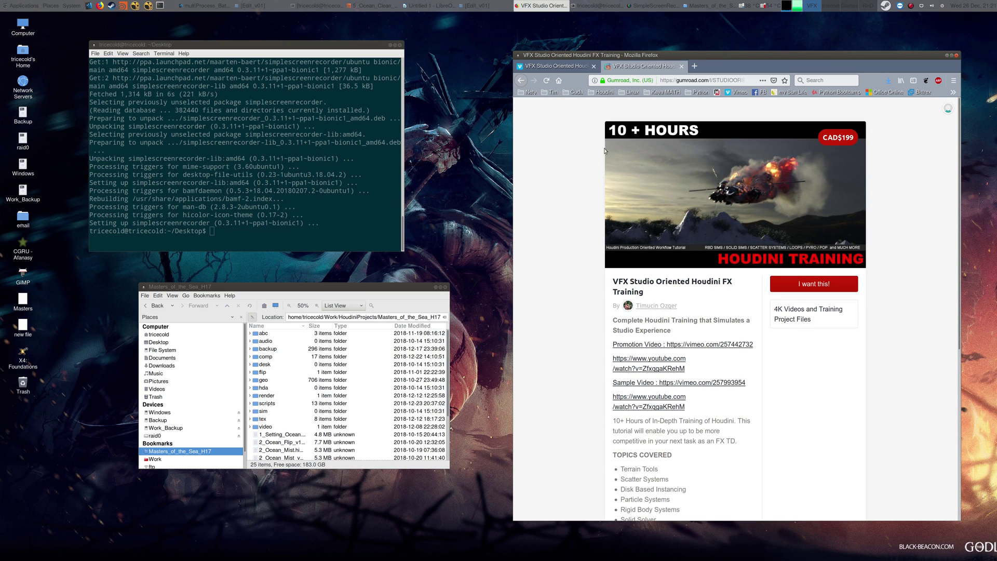
pyautogui.click(681, 67)
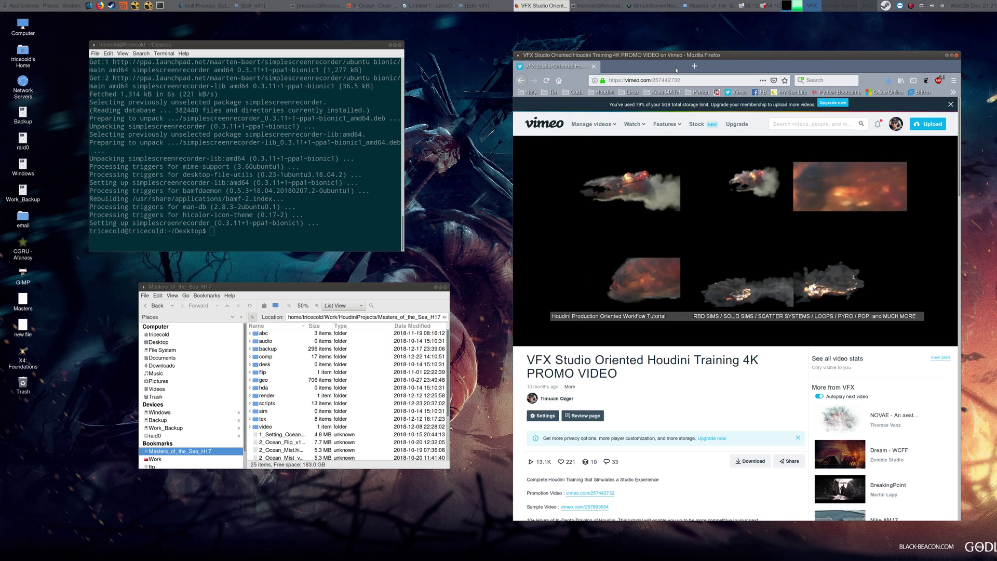
# - Google 'gumroad vfx studio oriented' in a new tab and open the Houdini FX Training result
pyautogui.click(611, 68)
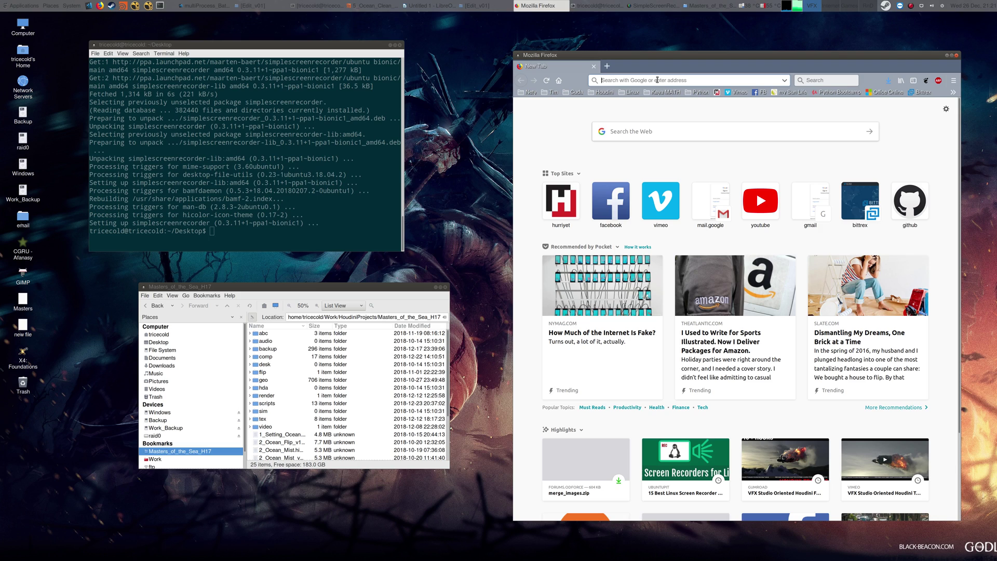
pyautogui.press('Tab')
pyautogui.press('Tab')
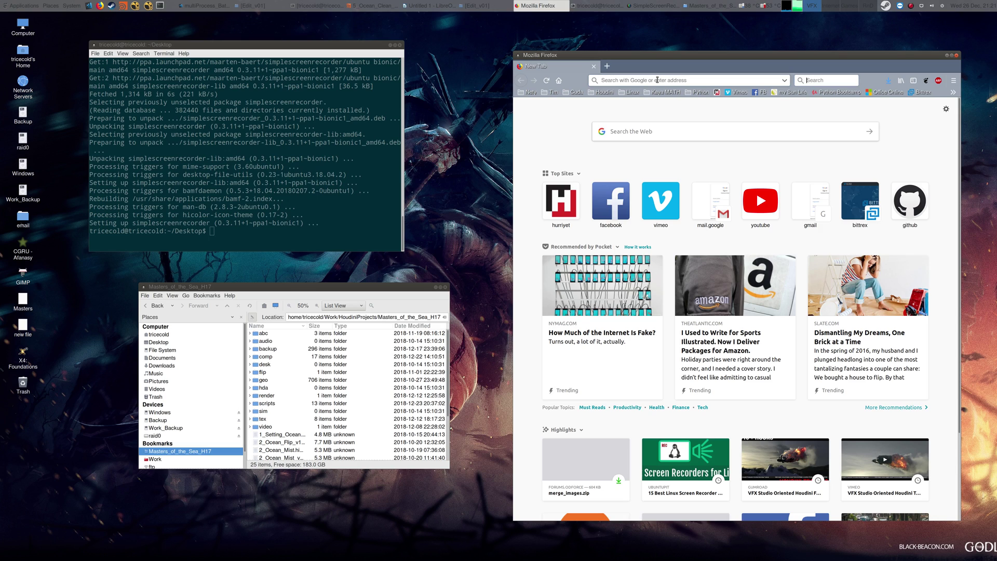
pyautogui.write('gumroad')
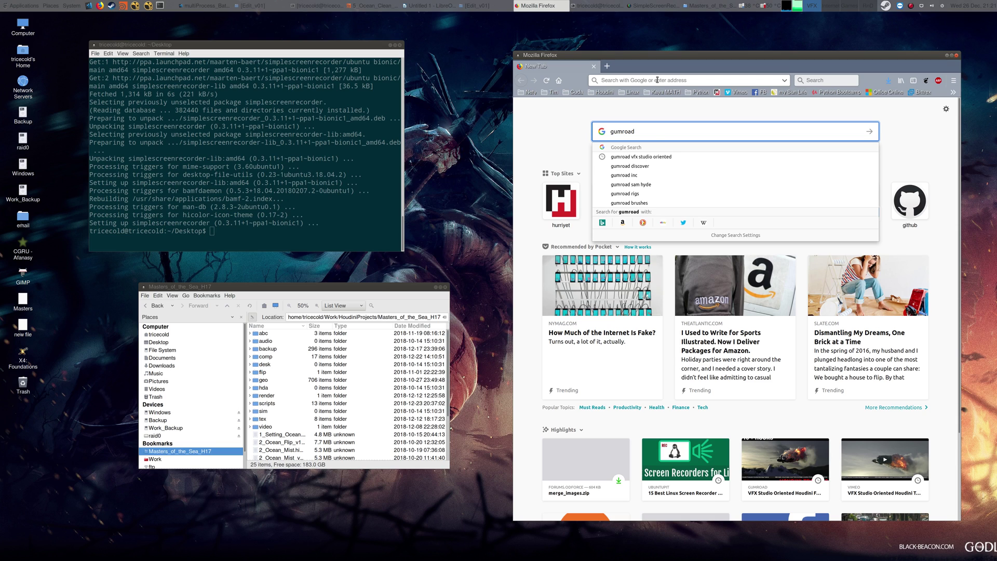
pyautogui.press('Down')
pyautogui.press('Return')
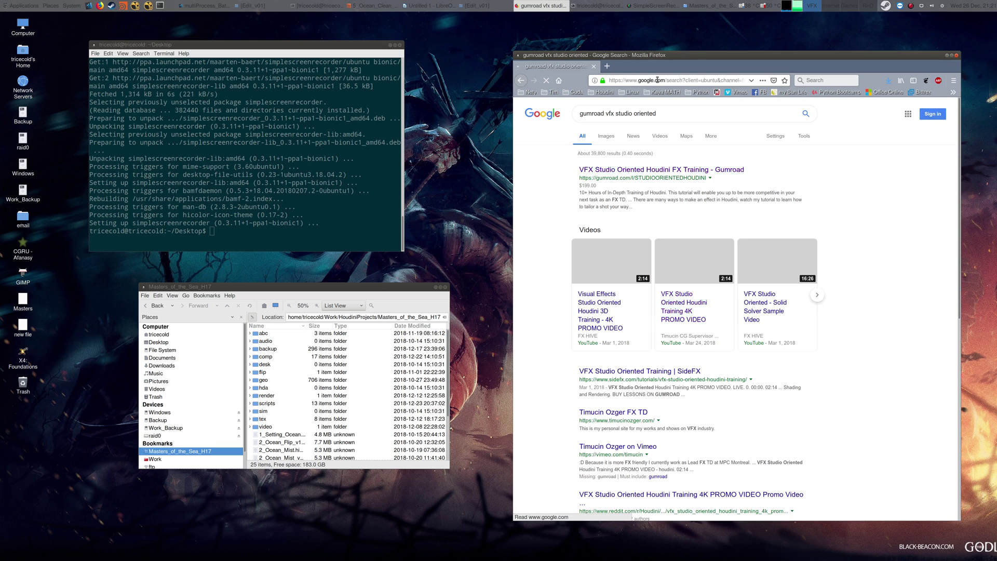
pyautogui.click(644, 170)
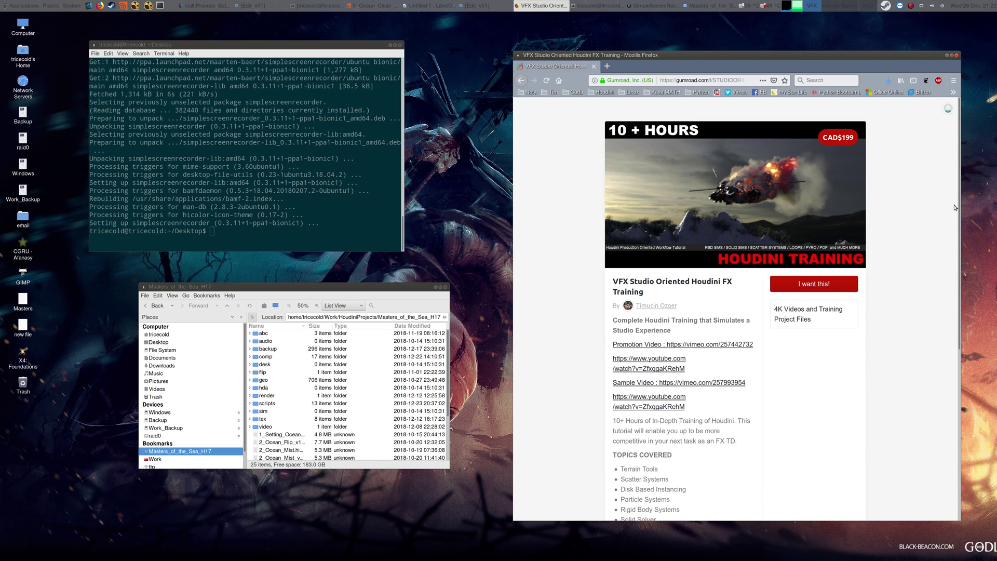
# - Scroll through the CAD$199 training page, then move the file manager and open the comp folder
pyautogui.scroll(-3, 955, 208)
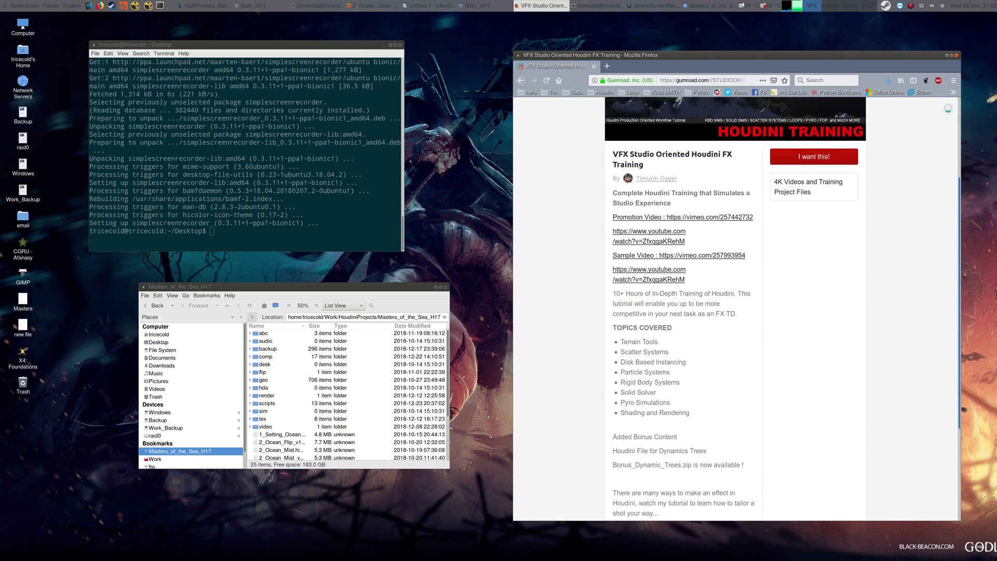
pyautogui.scroll(-3, 987, 234)
pyautogui.scroll(5, 980, 180)
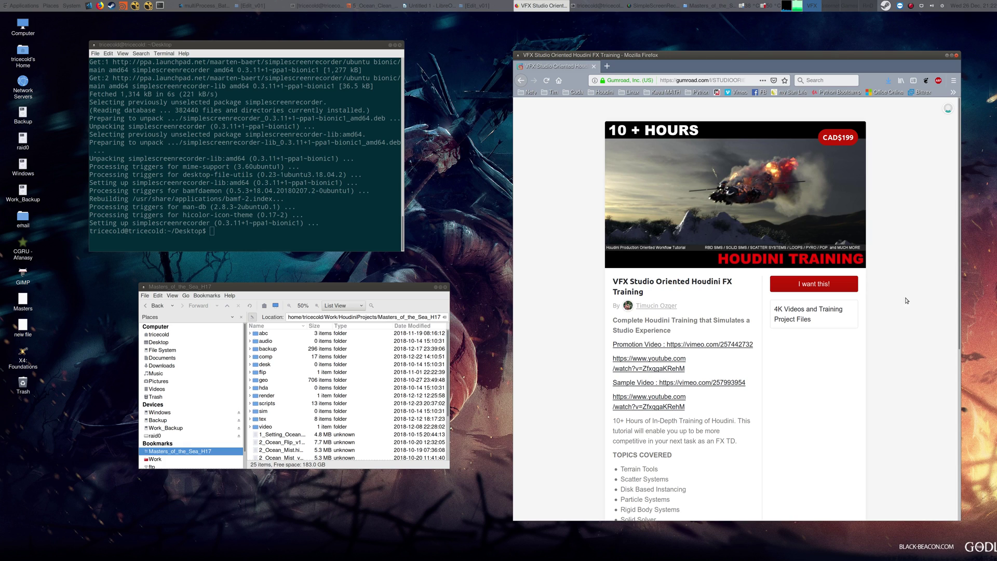
pyautogui.scroll(-3, 908, 275)
pyautogui.scroll(3, 909, 244)
pyautogui.moveTo(386, 287); pyautogui.dragTo(341, 262)
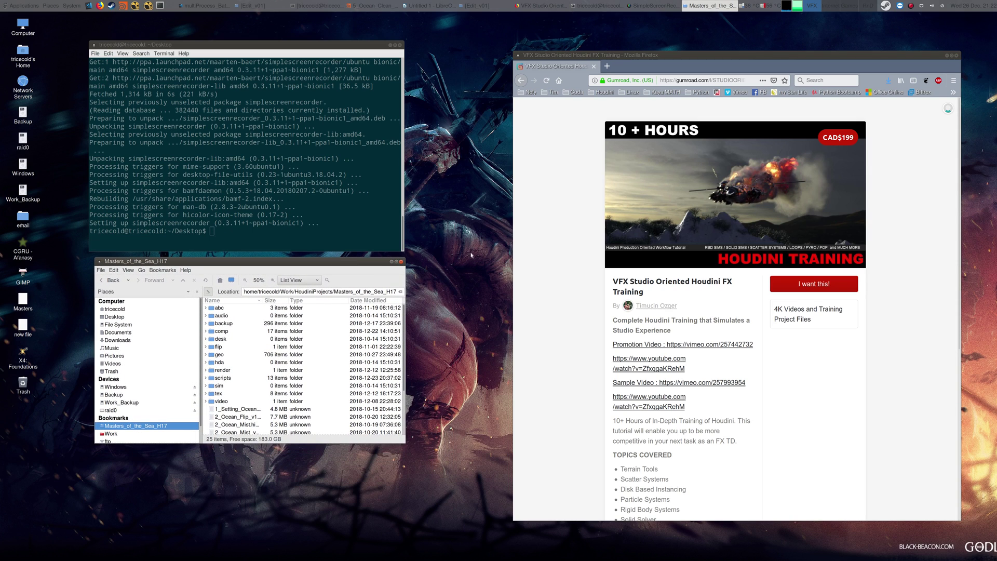
pyautogui.doubleClick(230, 333)
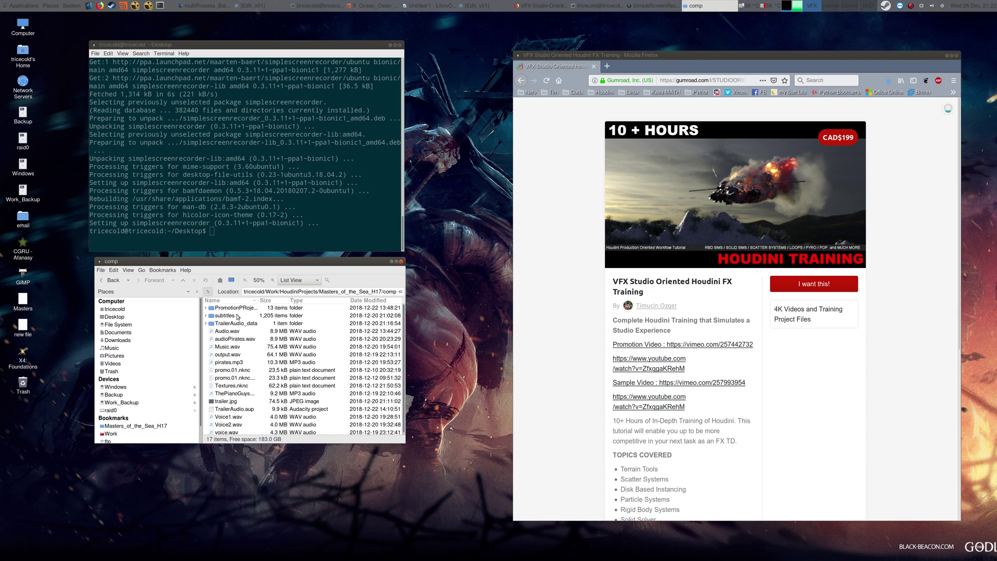
# - Browse into PromotionPRoject > Edit_v01 and play Edit_v02.mov in VLC
pyautogui.doubleClick(234, 308)
pyautogui.doubleClick(230, 365)
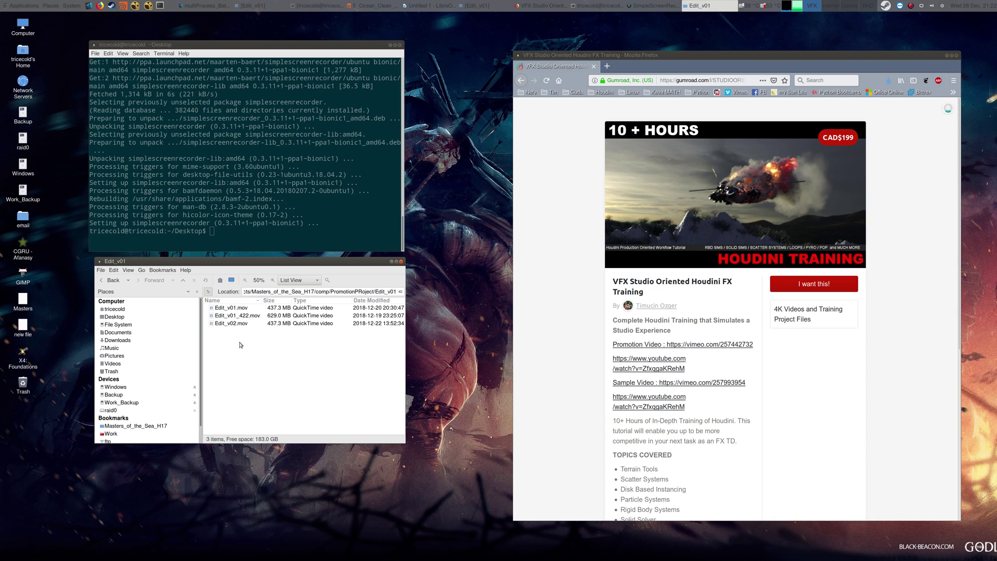
pyautogui.doubleClick(242, 325)
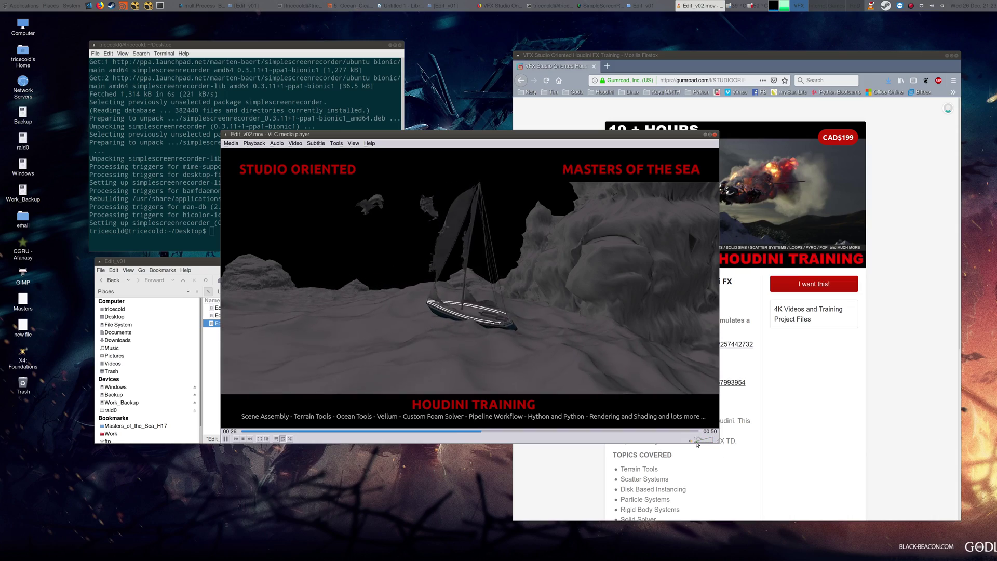
pyautogui.scroll(1, 705, 443)
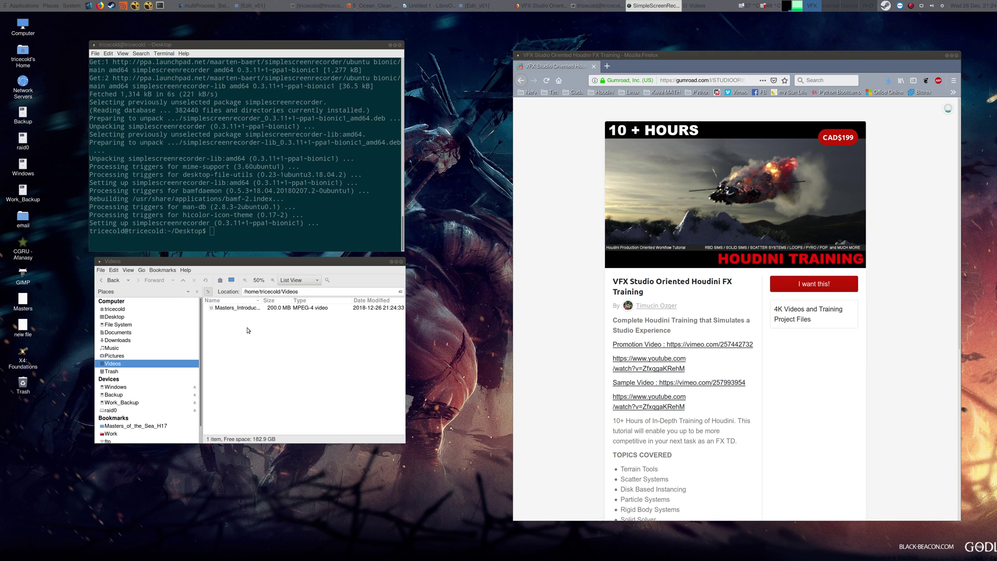
# - Restore the Edit_v01 window and reopen Edit_v02.mov with VLC media player
pyautogui.click(475, 6)
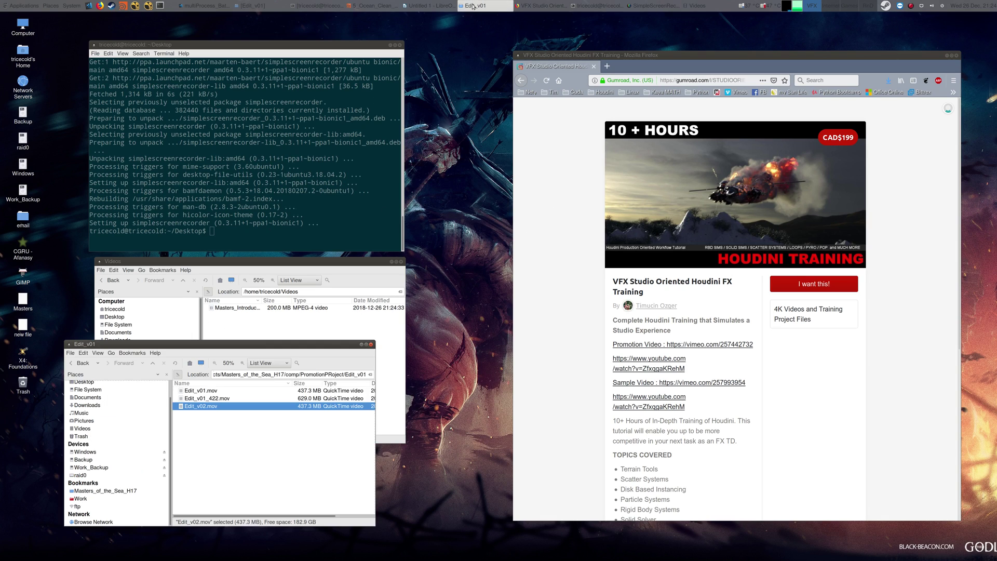
pyautogui.rightClick(204, 407)
pyautogui.click(220, 413)
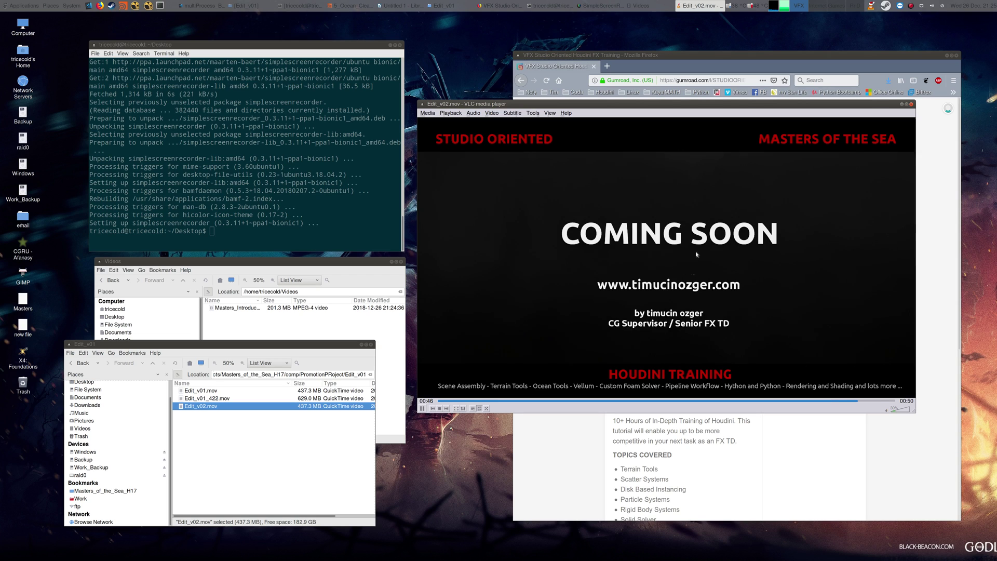
# - Scrub Edit_v02.mov back to the sailing-boat shot near 00:11, pausing and resuming playback
pyautogui.click(587, 402)
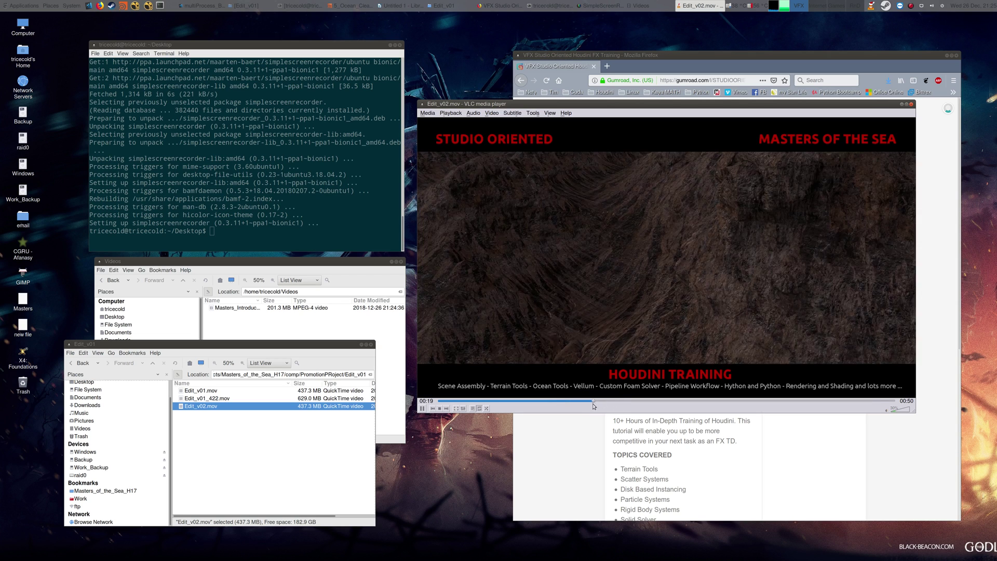
pyautogui.moveTo(593, 405); pyautogui.dragTo(540, 403)
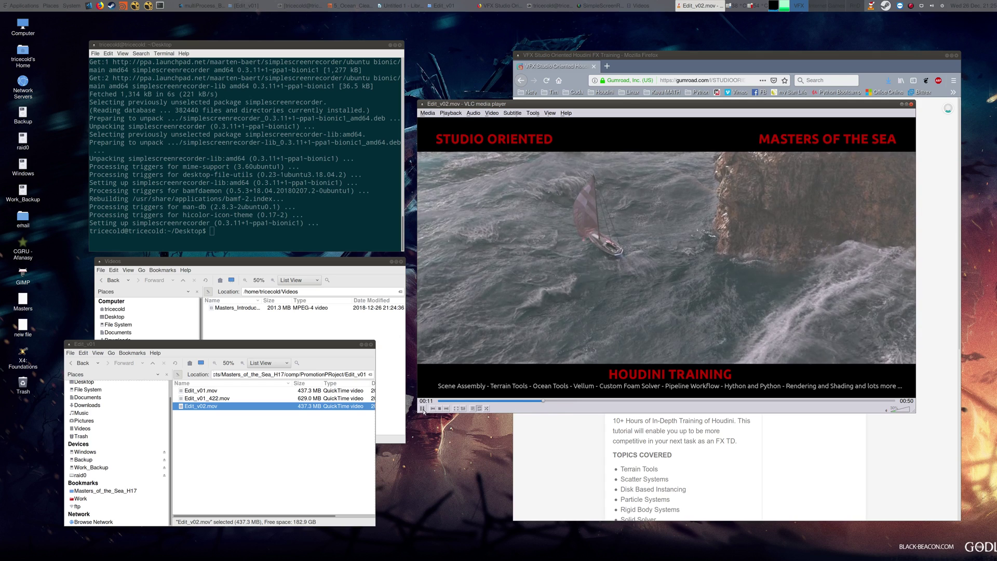
pyautogui.click(423, 409)
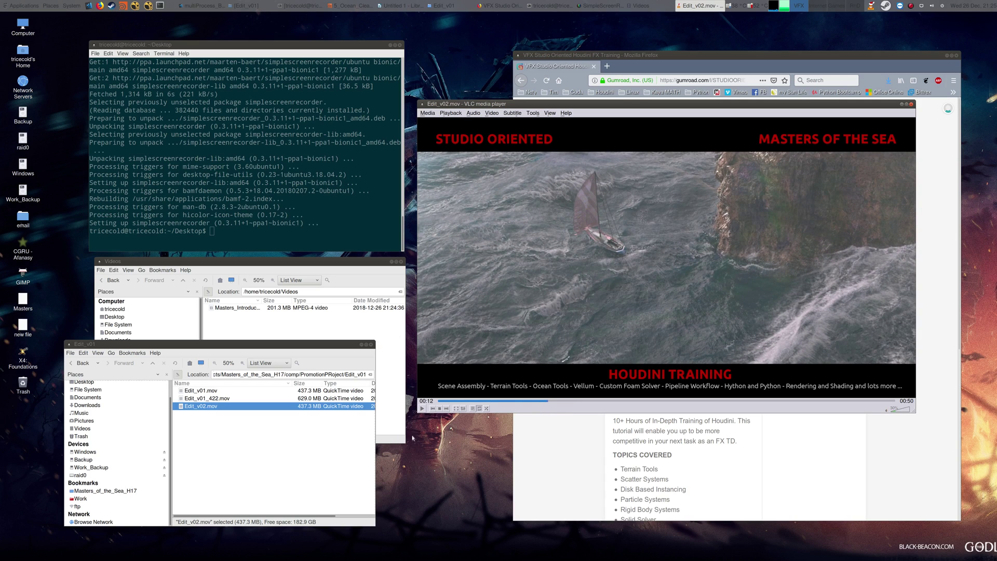
pyautogui.click(424, 410)
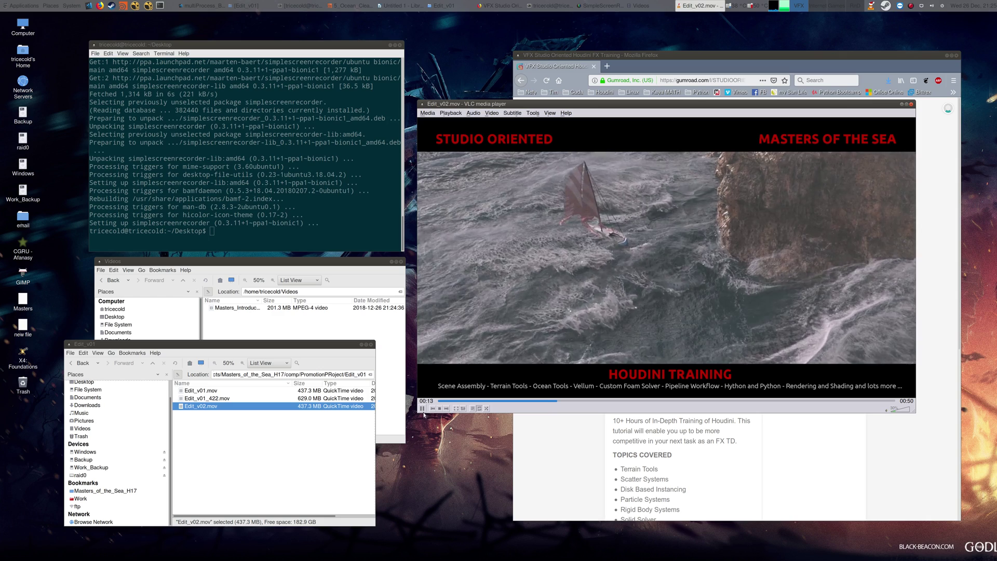
pyautogui.click(540, 401)
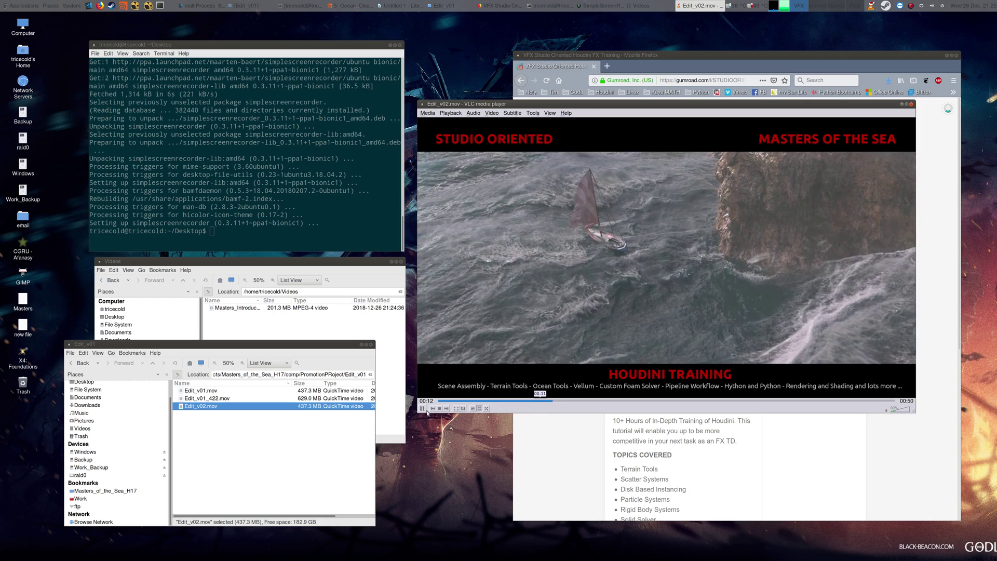
# - Stop the video at its start, then close VLC and the terminal window
pyautogui.click(432, 408)
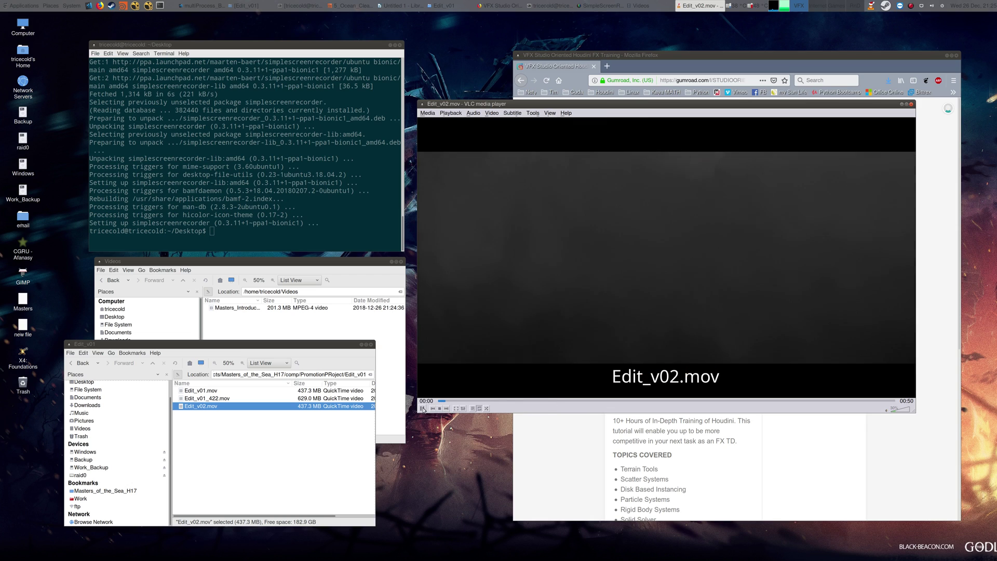
pyautogui.press('space')
pyautogui.click(911, 105)
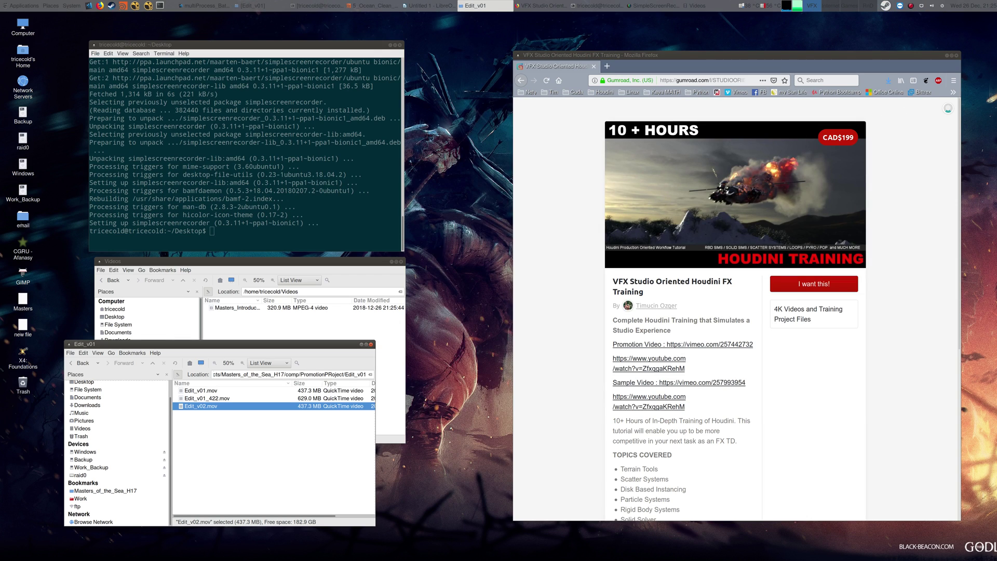
pyautogui.click(398, 45)
# - Close the Videos folder window and launch Houdini from the top panel
pyautogui.moveTo(266, 261); pyautogui.dragTo(235, 129)
pyautogui.click(370, 131)
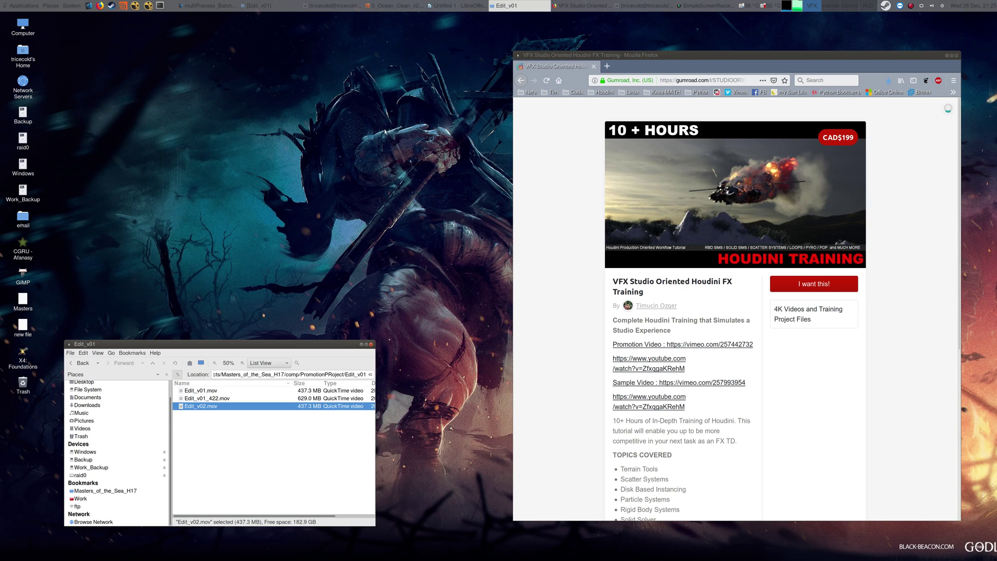
pyautogui.click(123, 8)
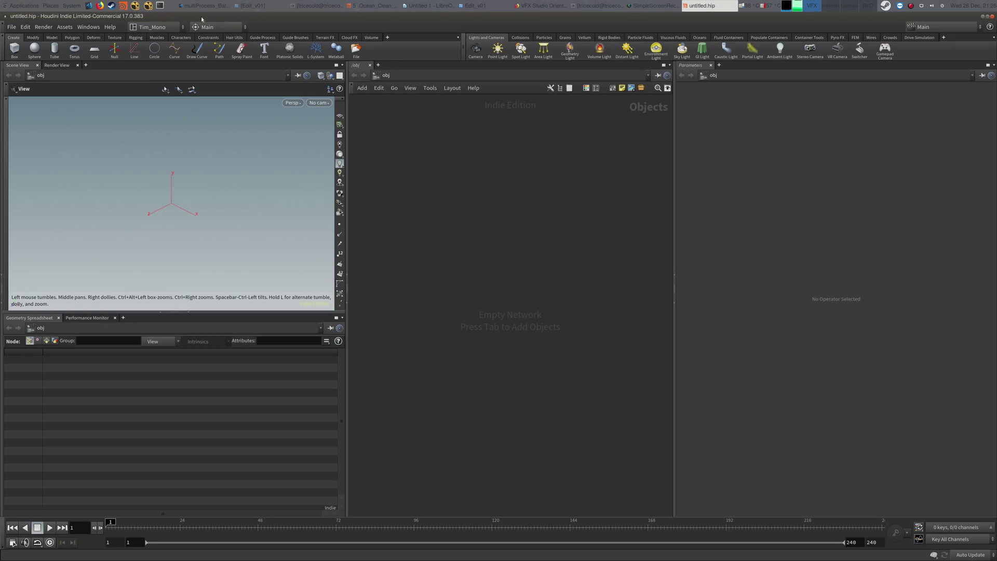
# - Create a new project named MastersOfTheSea_Recording from the File menu and accept it
pyautogui.click(11, 26)
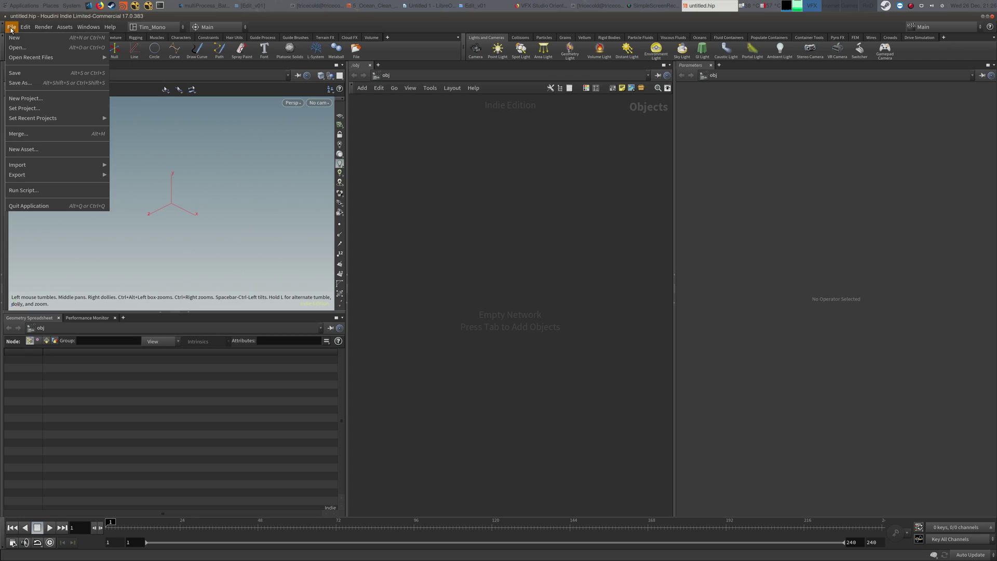
pyautogui.moveTo(78, 123)
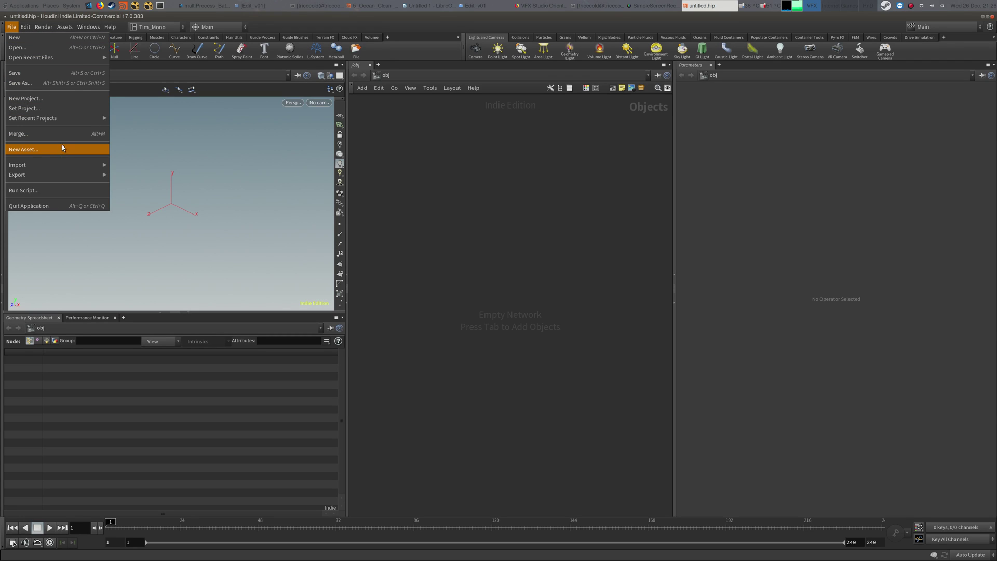
pyautogui.click(60, 99)
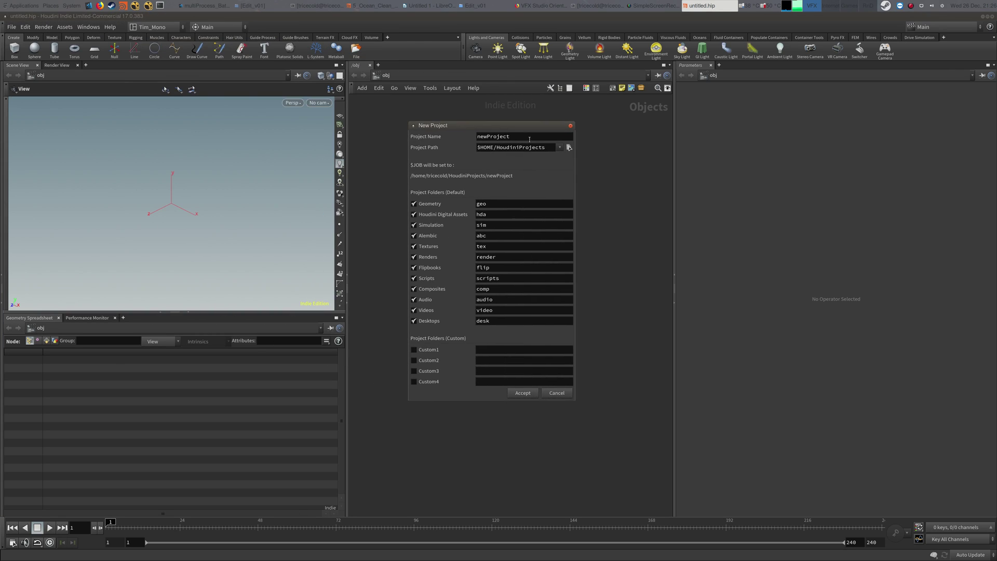
pyautogui.doubleClick(529, 139)
pyautogui.write('MastersOfTheSea')
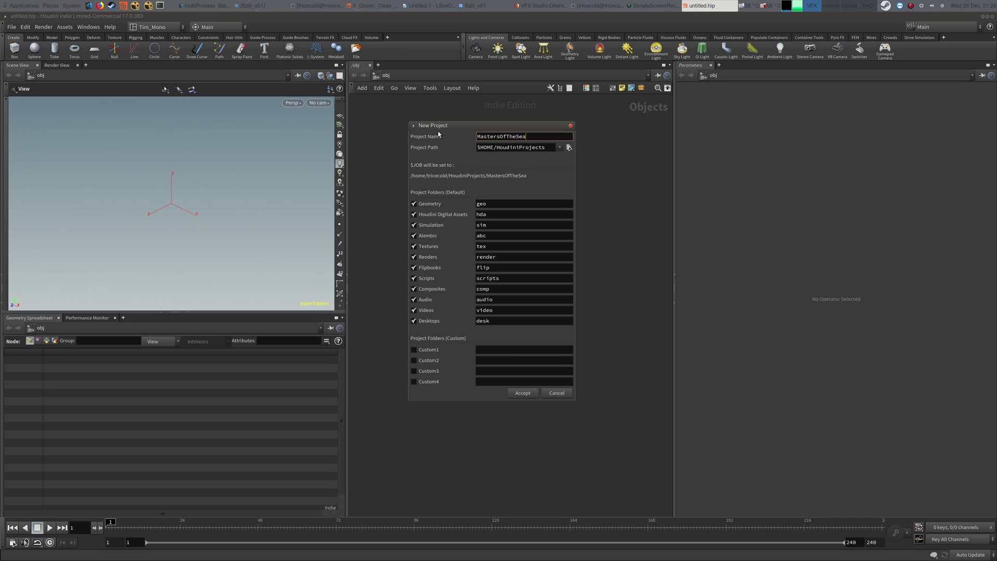
pyautogui.write('_Recording')
pyautogui.click(523, 394)
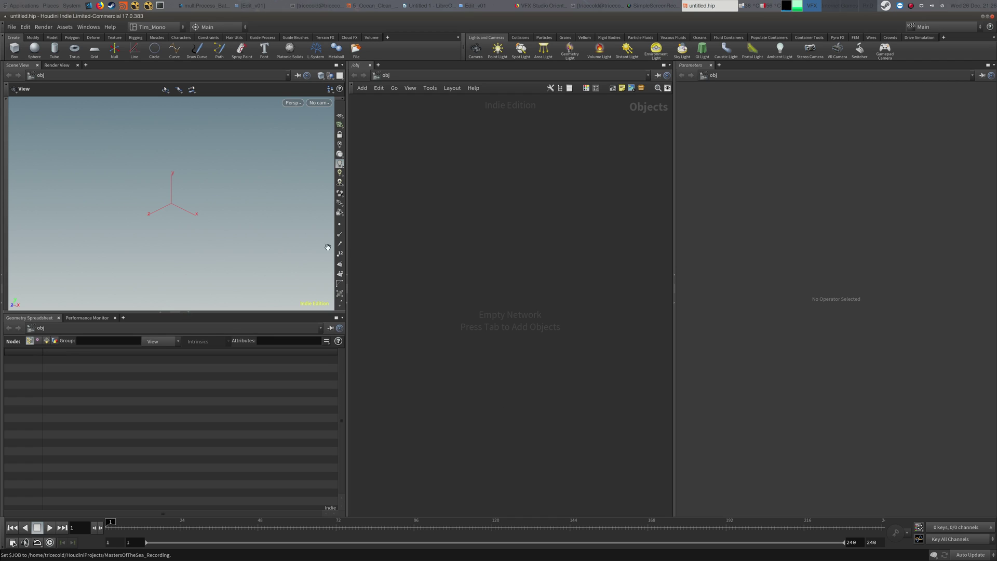
# - Reach Work/HoudiniProjects via the Masters_of_the_Sea_H17 bookmark and widen the Name column
pyautogui.click(50, 6)
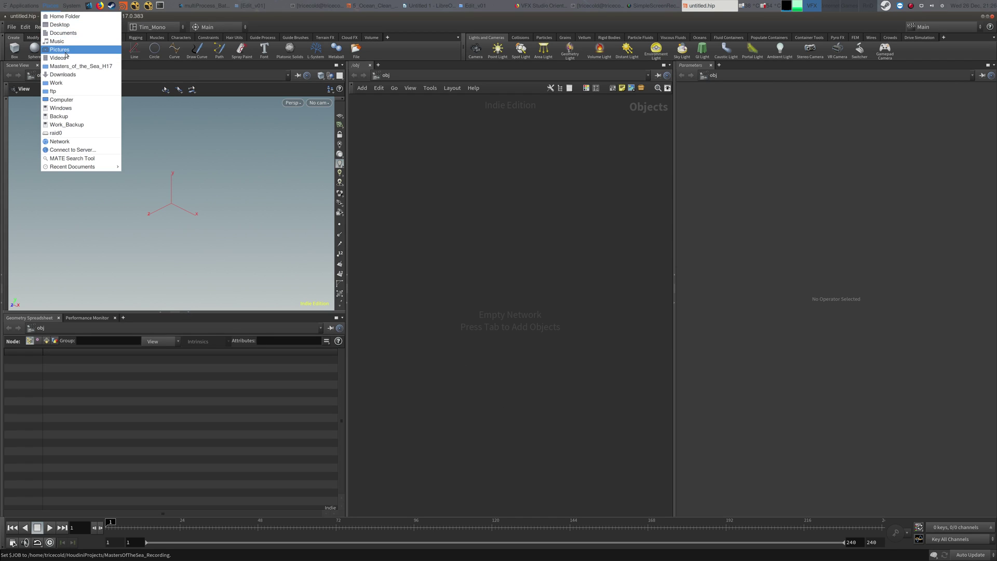
pyautogui.click(62, 15)
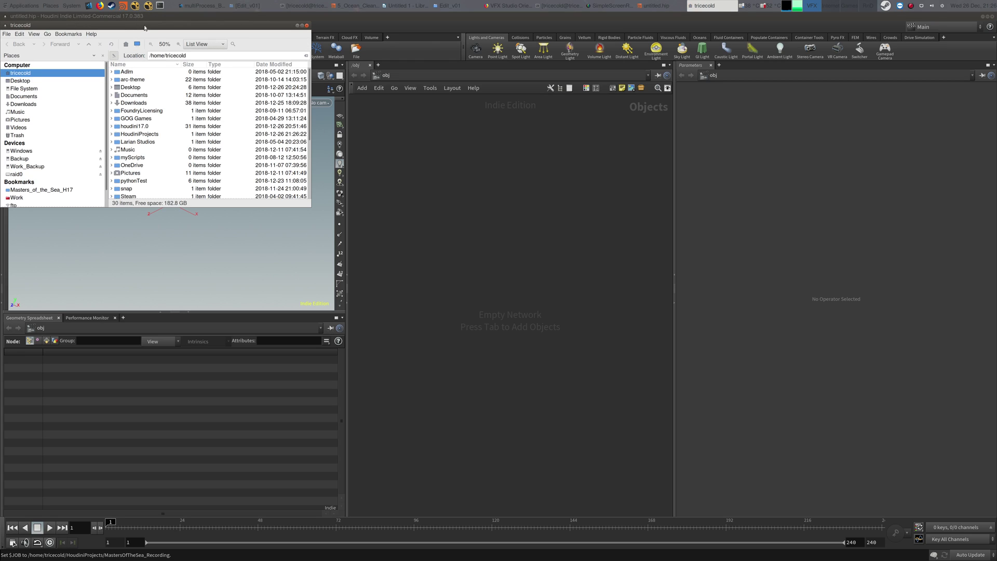
pyautogui.click(467, 318)
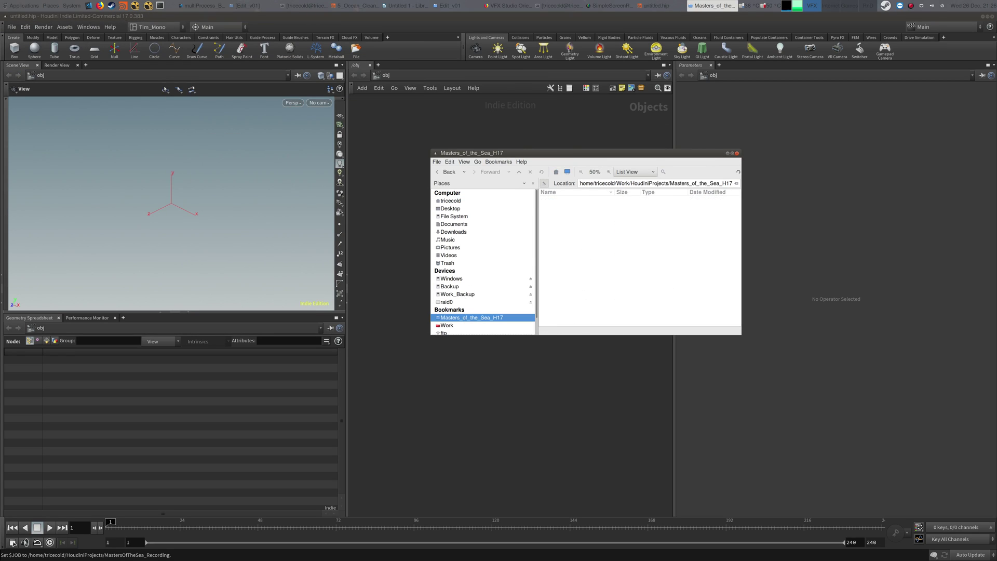
pyautogui.click(520, 172)
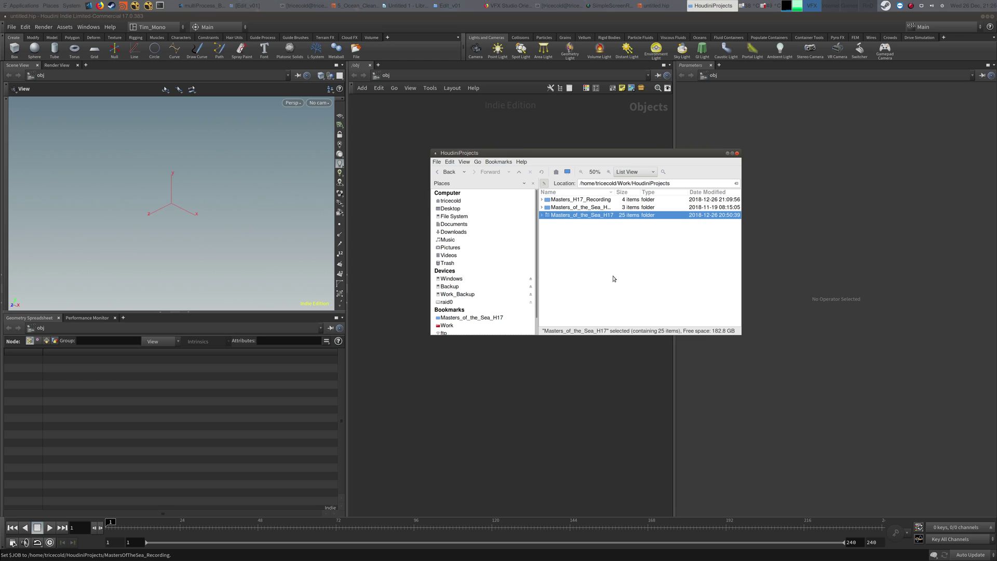
pyautogui.moveTo(615, 193); pyautogui.dragTo(643, 195)
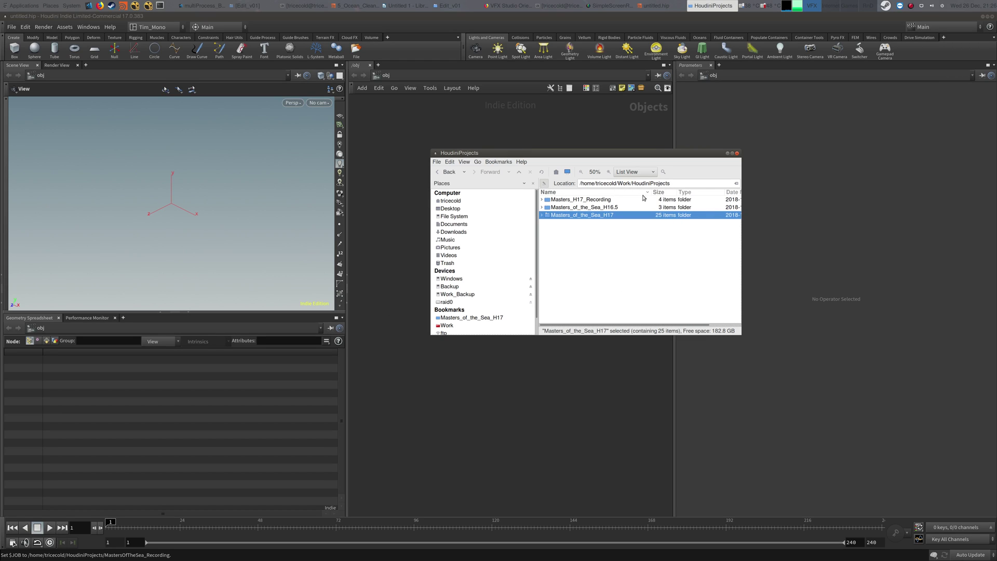
# - Reopen the New Project dialog, keeping the default newProject name and $HOME/HoudiniProjects path
pyautogui.click(12, 26)
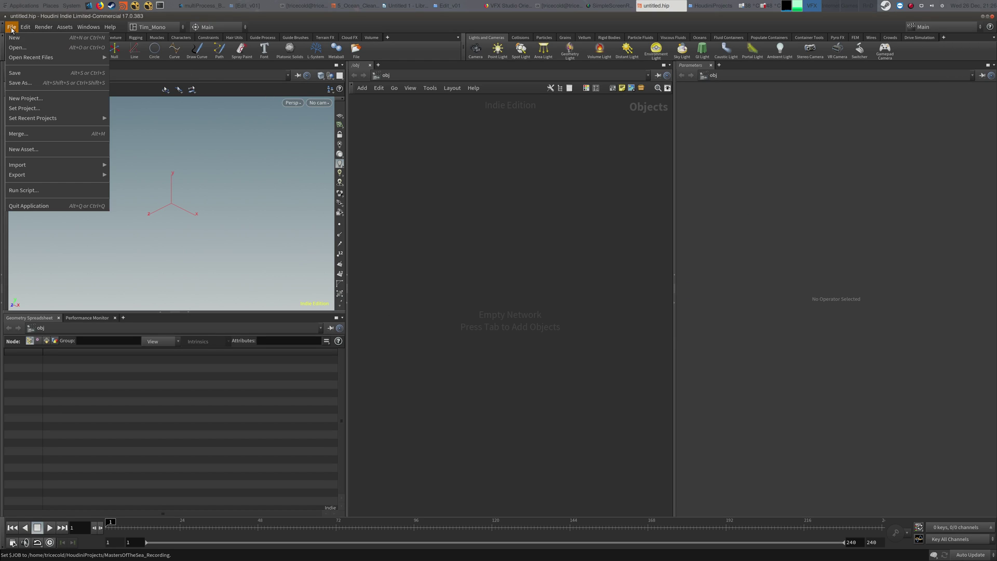
pyautogui.click(37, 99)
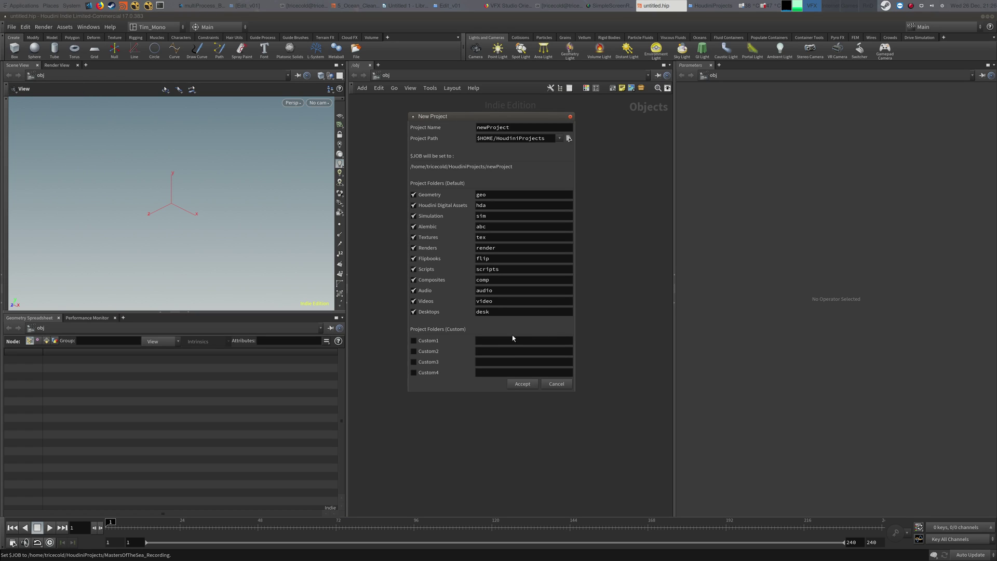
pyautogui.click(569, 138)
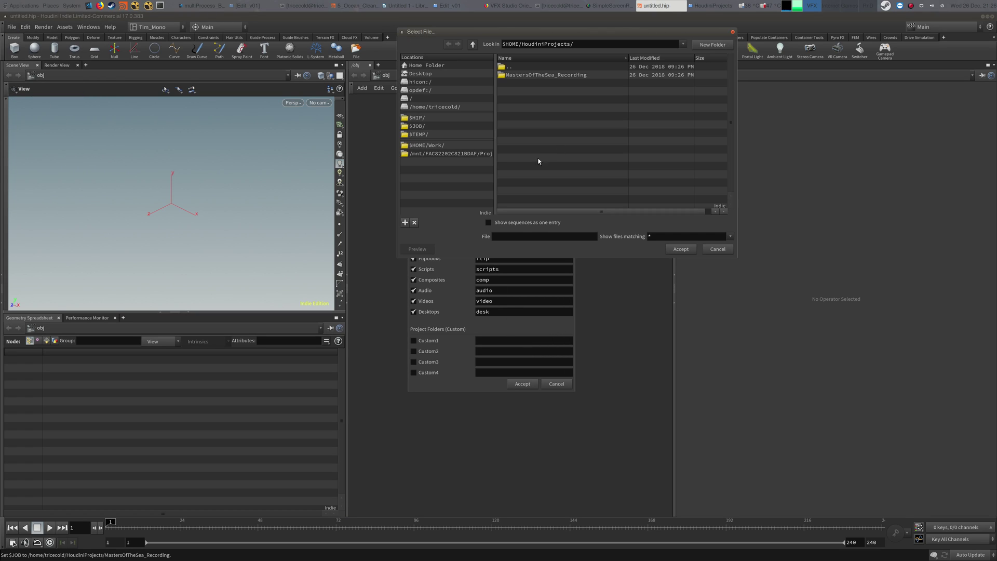
pyautogui.click(722, 250)
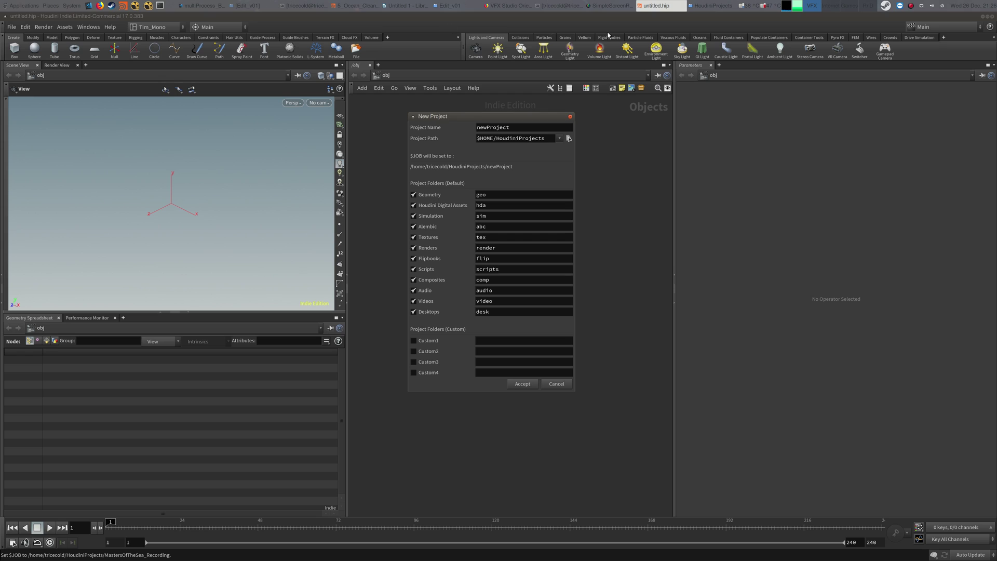
pyautogui.click(449, 6)
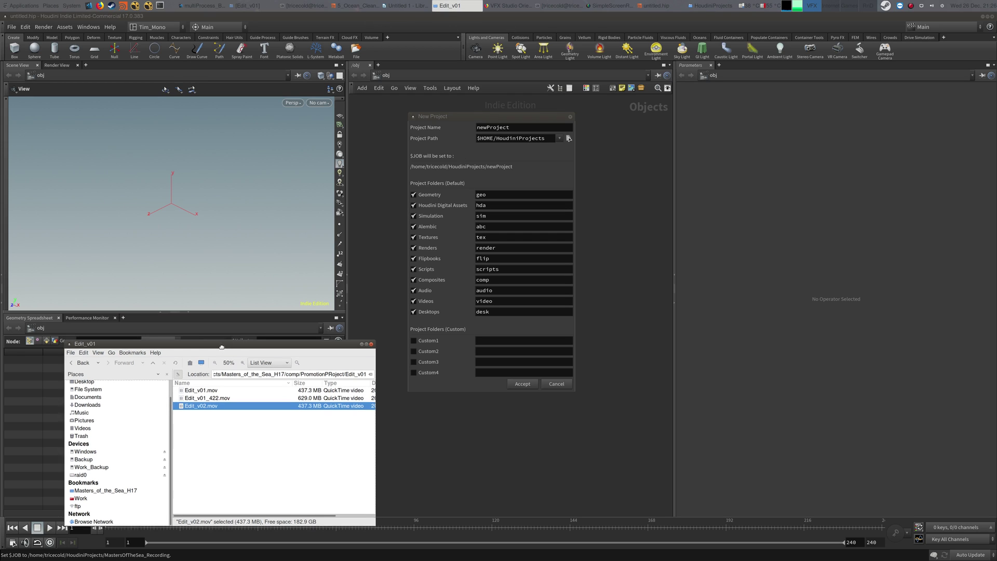
# - Move the old HoudiniProjects folder in /home/tricecold to the trash
pyautogui.keyDown('alt'); pyautogui.moveTo(146, 393); pyautogui.dragTo(420, 298); pyautogui.keyUp('alt')
pyautogui.scroll(2, 410, 328)
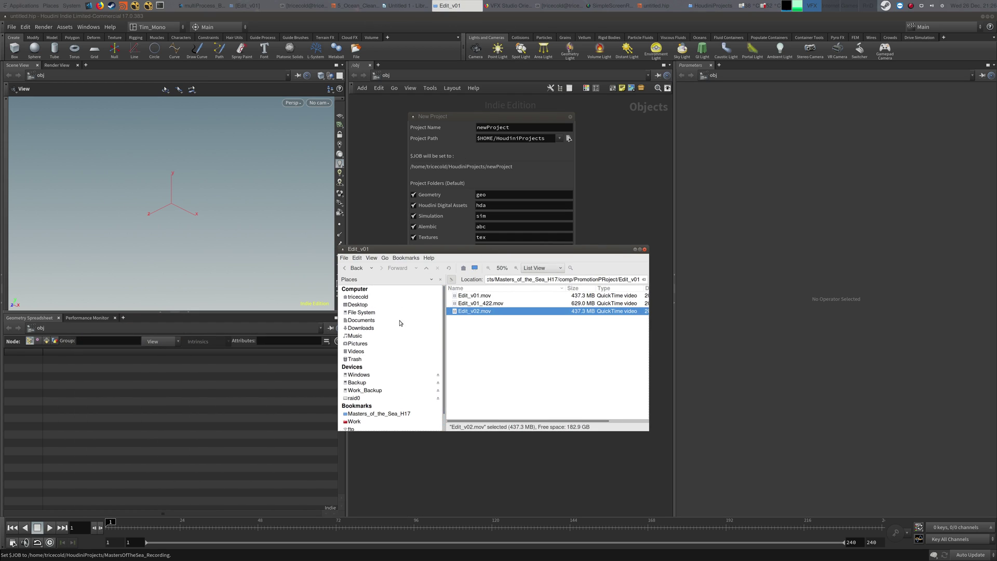
pyautogui.click(359, 297)
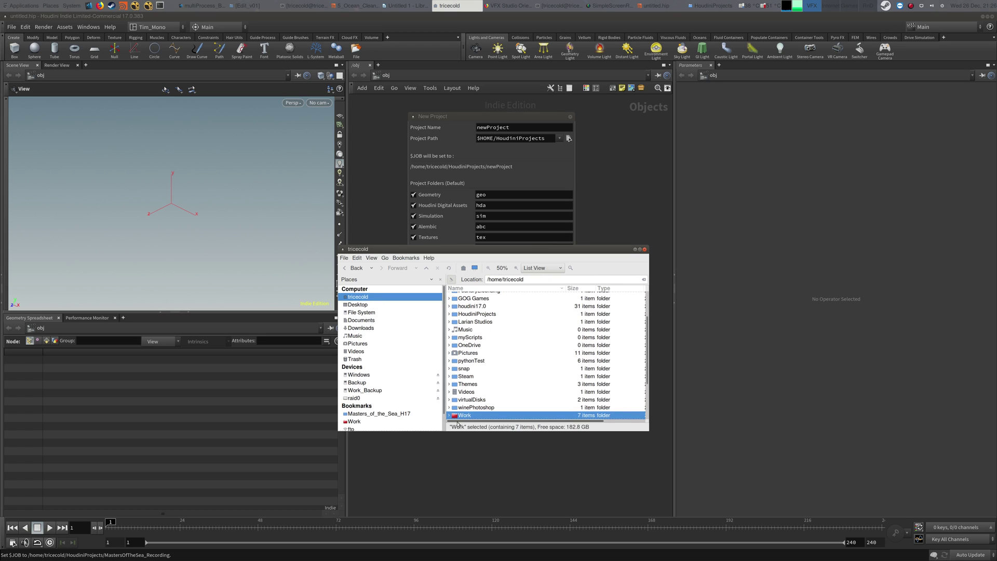
pyautogui.moveTo(642, 374); pyautogui.dragTo(655, 299)
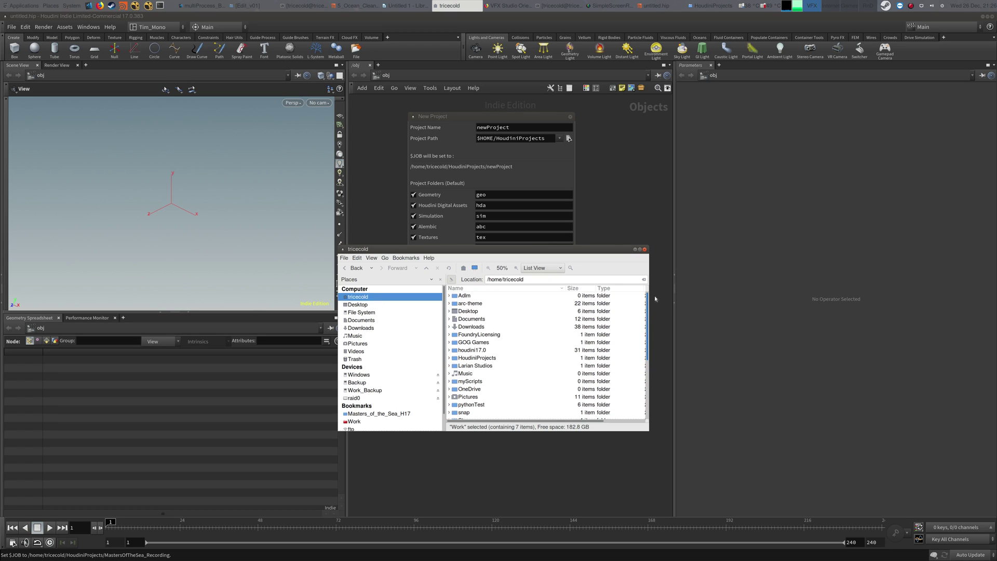
pyautogui.doubleClick(489, 358)
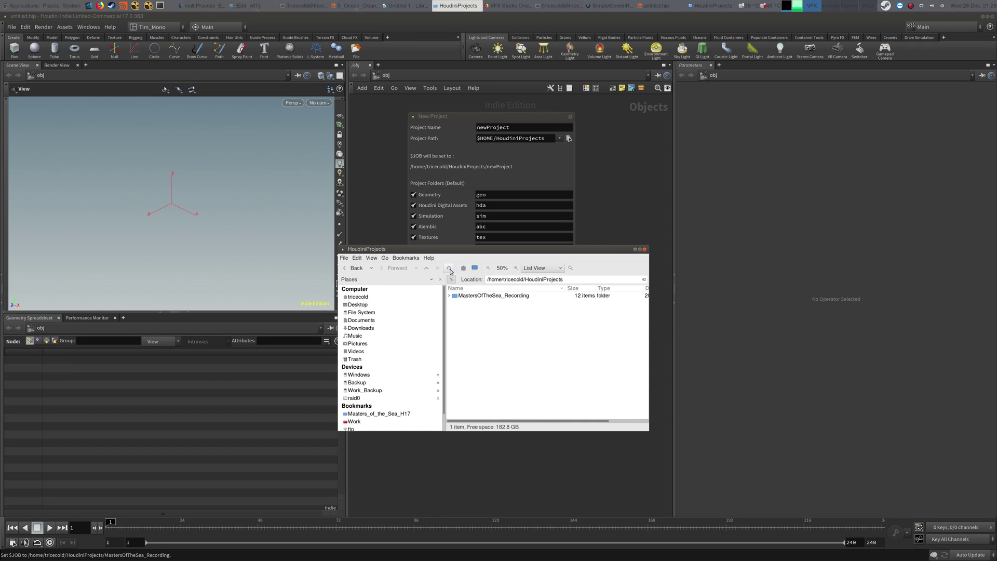
pyautogui.click(482, 296)
pyautogui.click(427, 268)
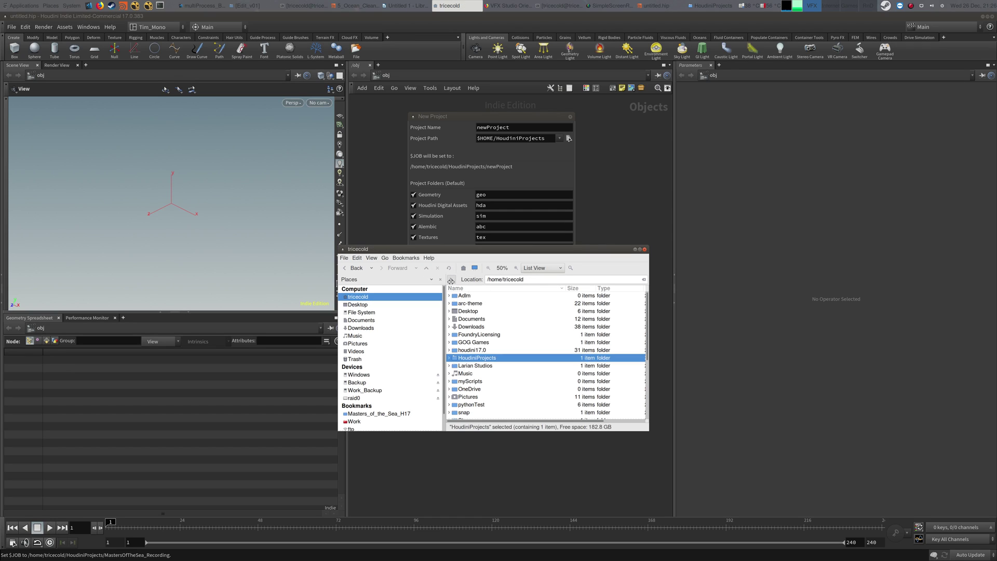
pyautogui.rightClick(475, 358)
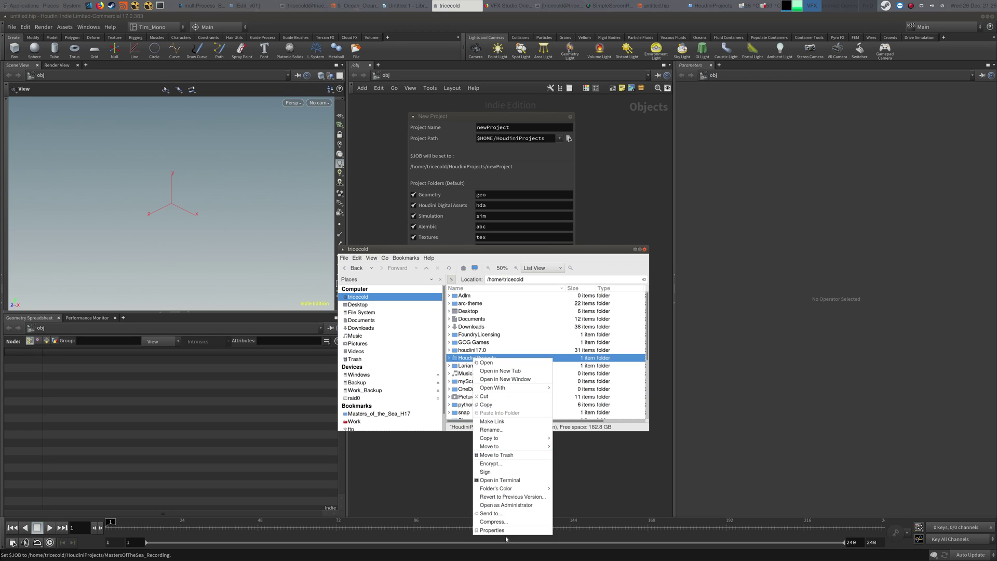
pyautogui.click(496, 454)
# - Set the new project's path to $HOME/Work/HoudiniProjects
pyautogui.click(665, 237)
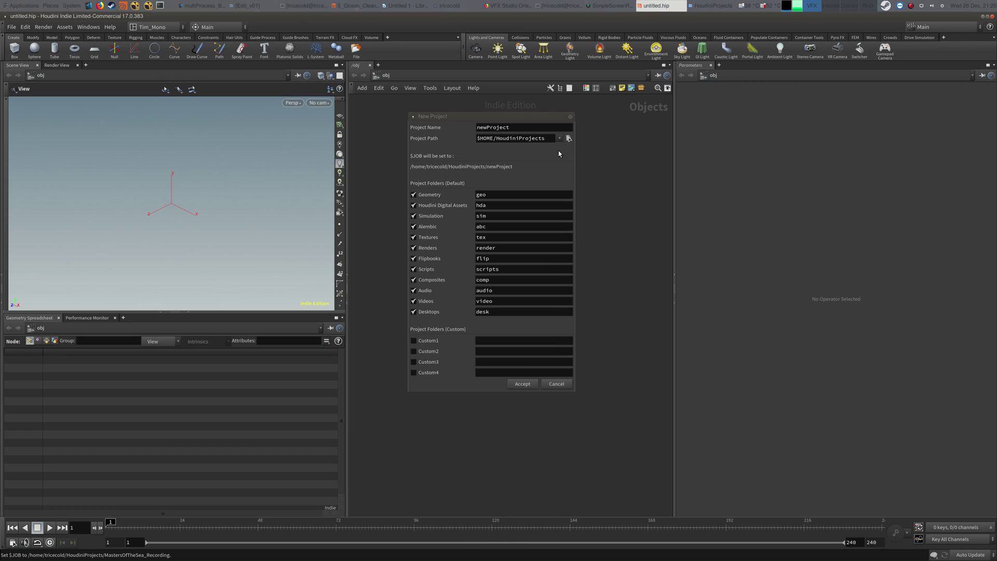
pyautogui.click(569, 139)
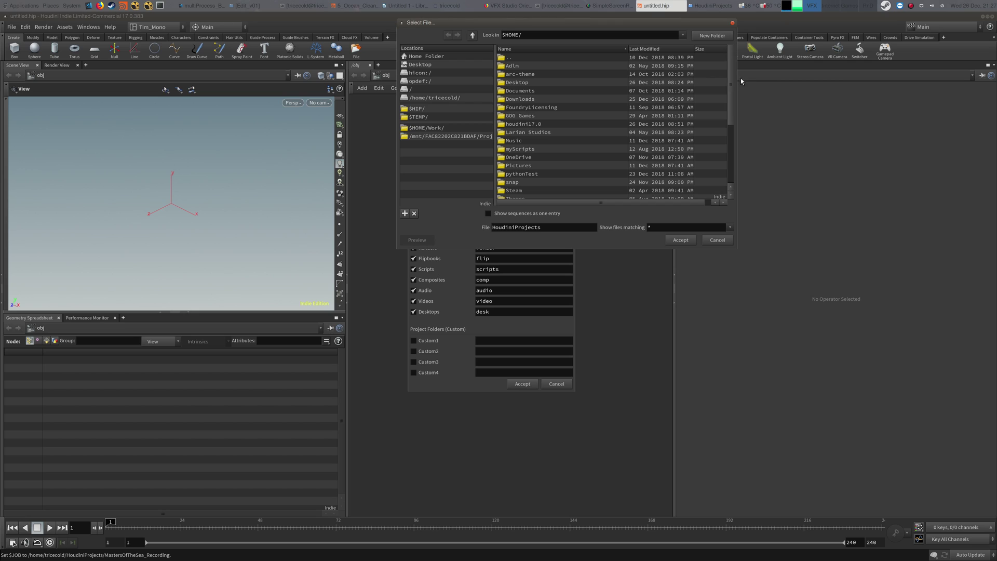
pyautogui.scroll(-4, 719, 172)
pyautogui.doubleClick(502, 128)
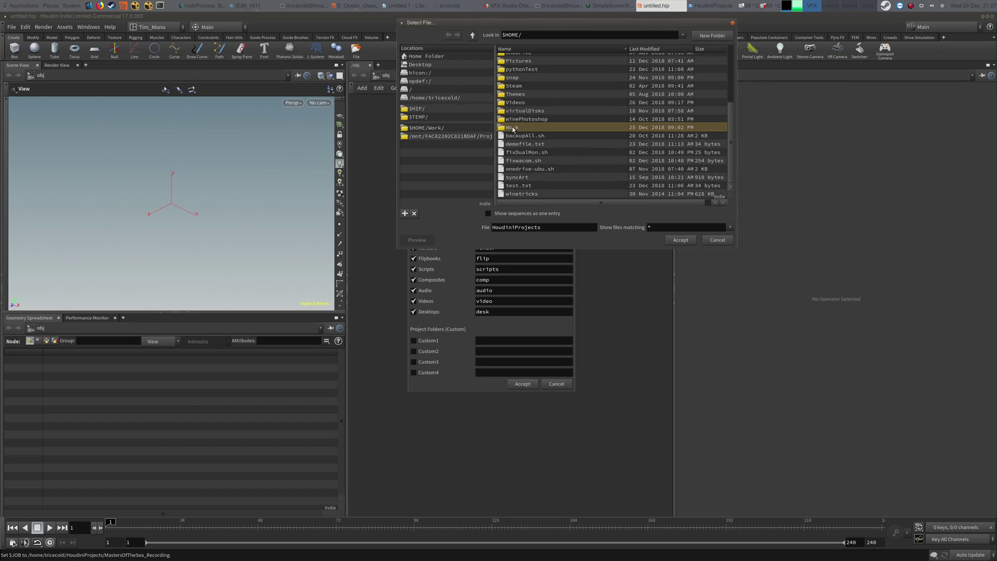
pyautogui.click(549, 75)
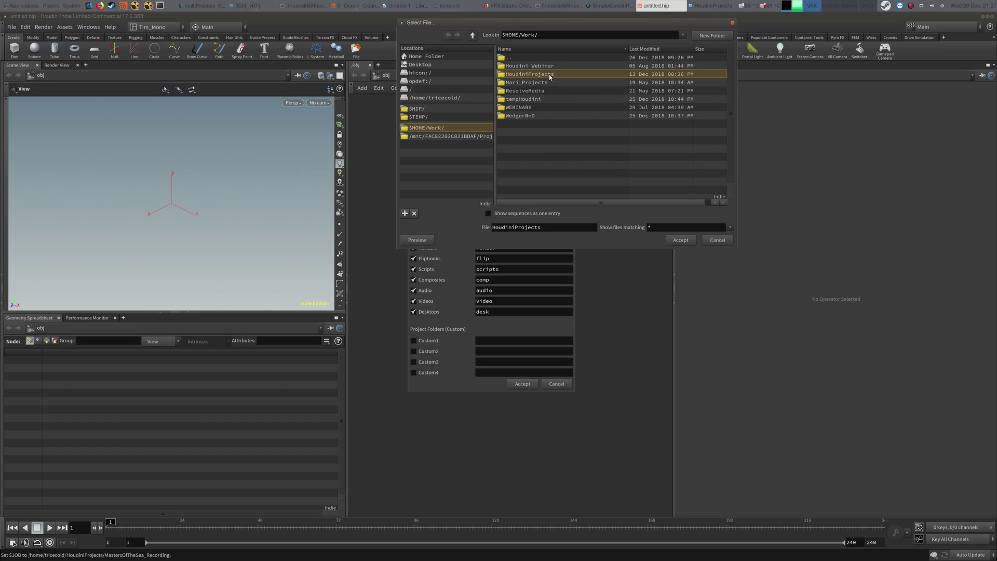
pyautogui.doubleClick(553, 76)
pyautogui.click(712, 239)
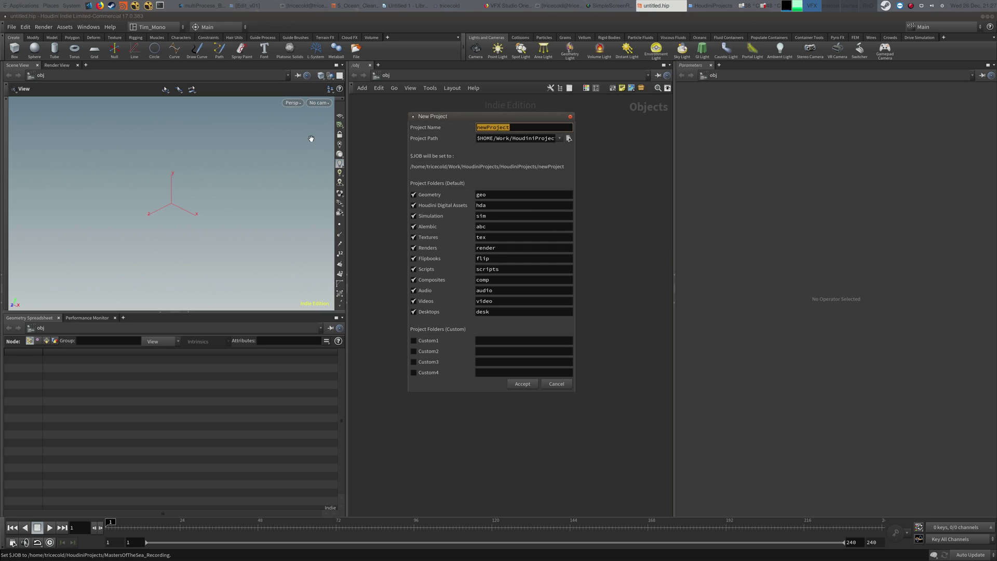
# - Name the project MastersOfTheSeaRecording and accept to create it
pyautogui.write('MastersofTheSea')
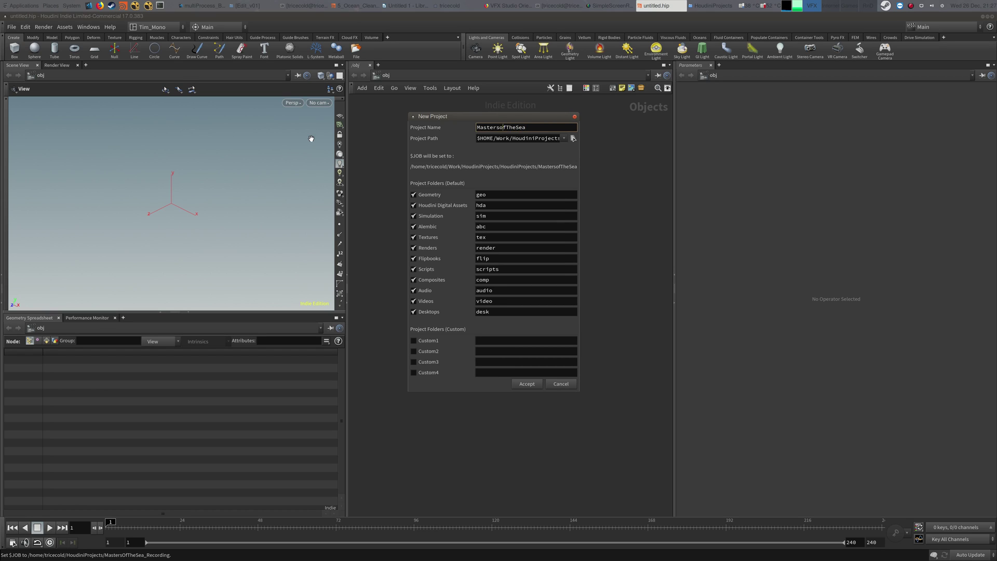
pyautogui.press('Delete')
pyautogui.write('OfTheSea')
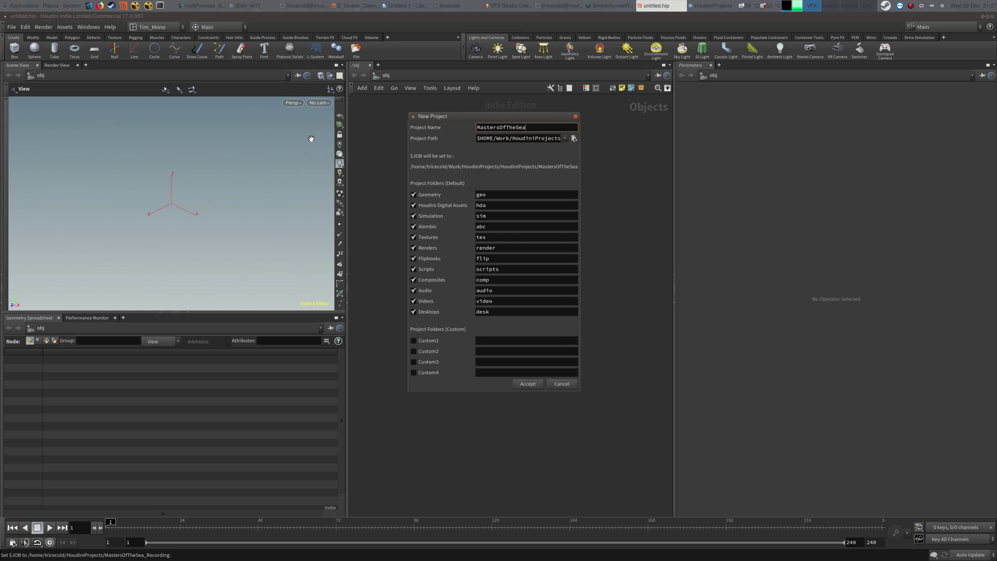
pyautogui.write('Recording')
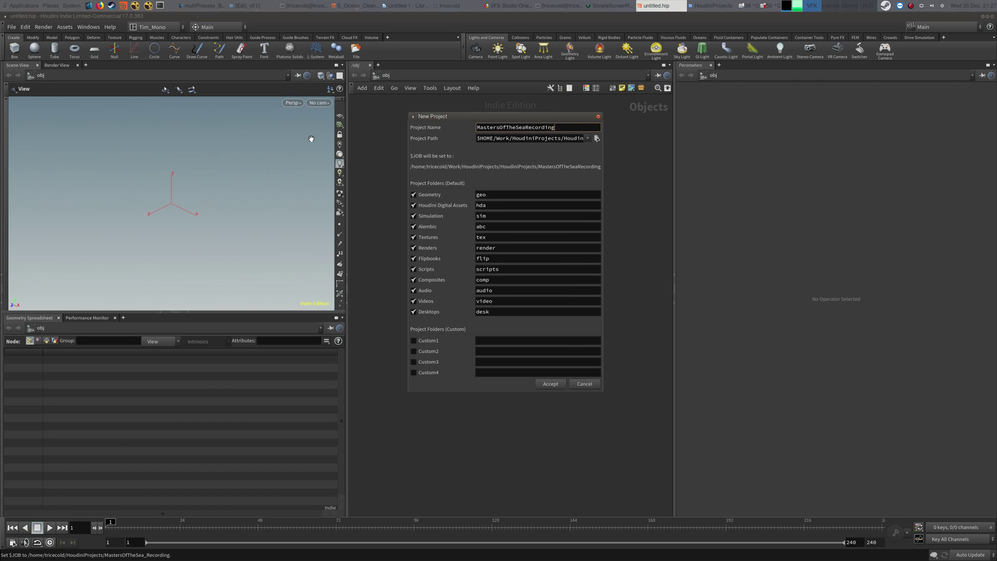
pyautogui.click(551, 384)
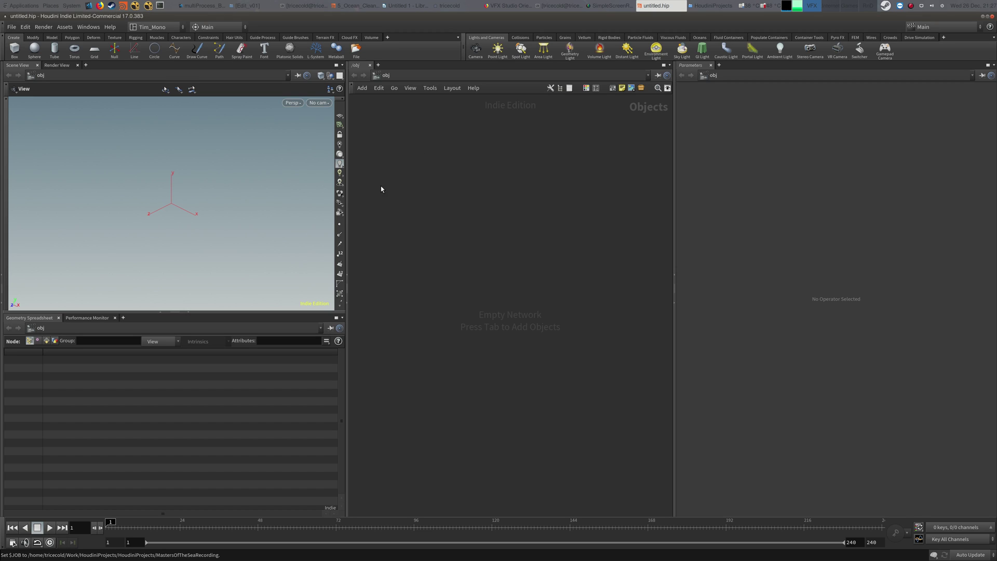
# - Open a home folder window in Caja and rearrange the file browser windows
pyautogui.click(50, 6)
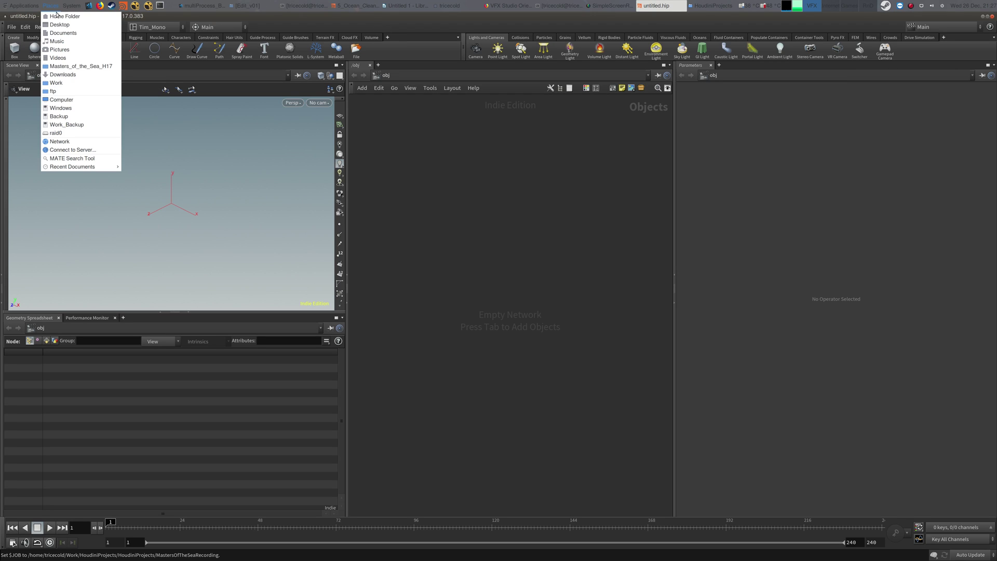
pyautogui.click(57, 16)
pyautogui.moveTo(120, 27); pyautogui.dragTo(649, 137)
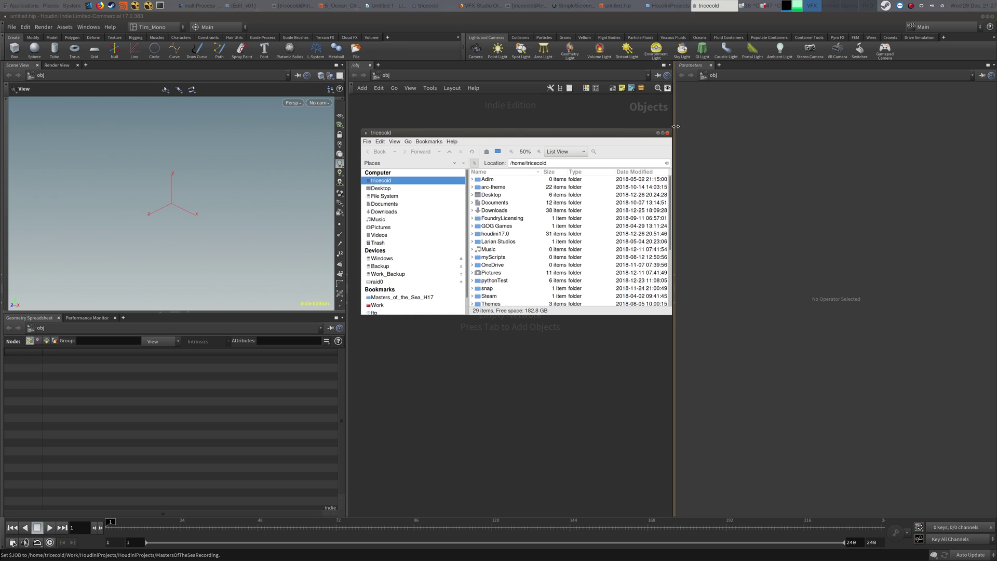
pyautogui.click(658, 133)
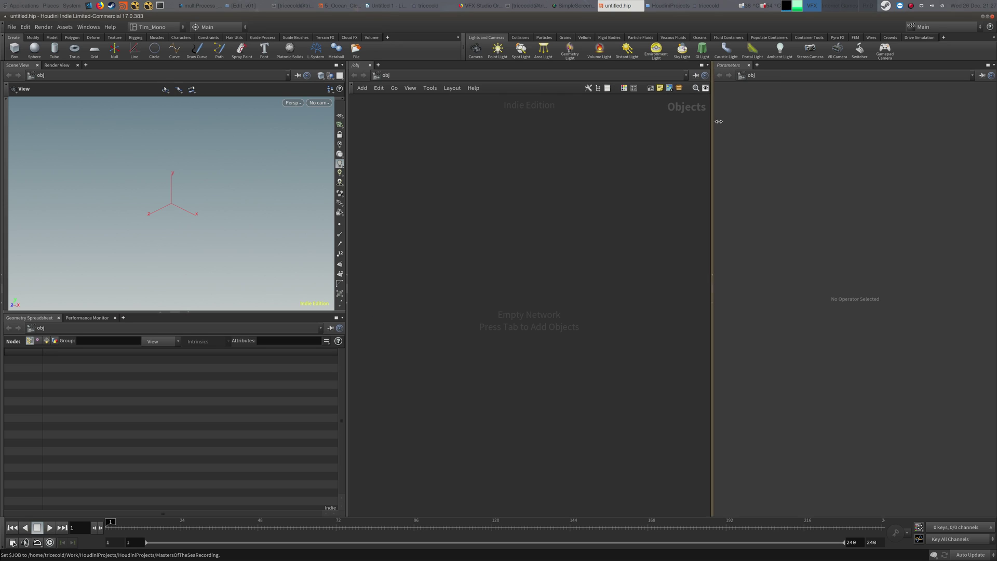
pyautogui.click(670, 6)
pyautogui.moveTo(626, 158); pyautogui.dragTo(562, 115)
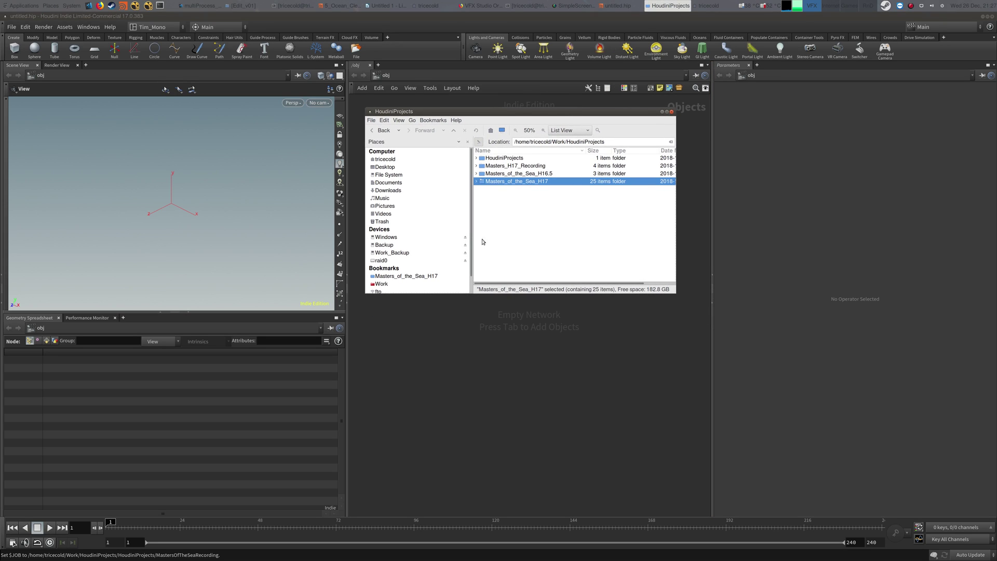
pyautogui.scroll(-2, 473, 258)
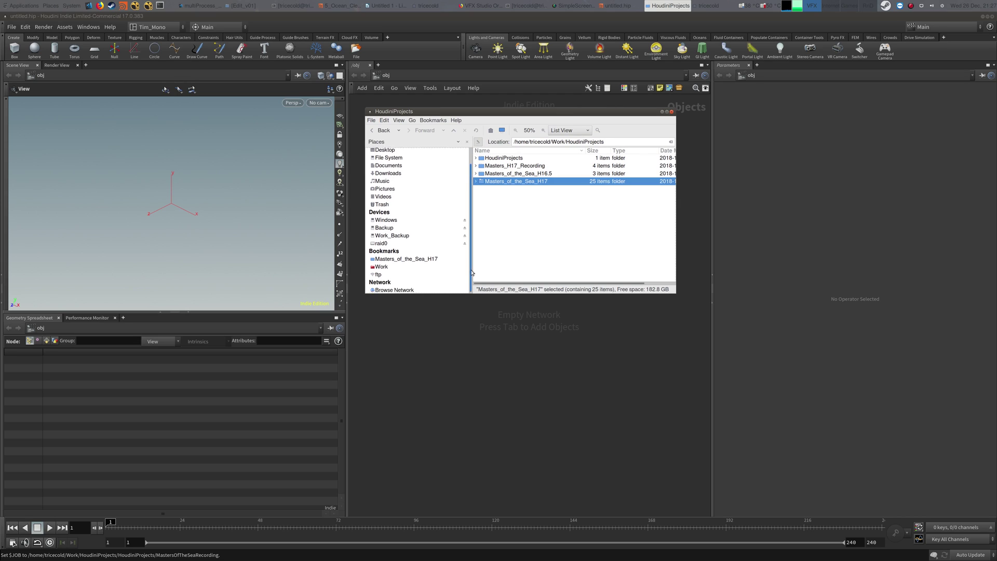
pyautogui.scroll(2, 473, 257)
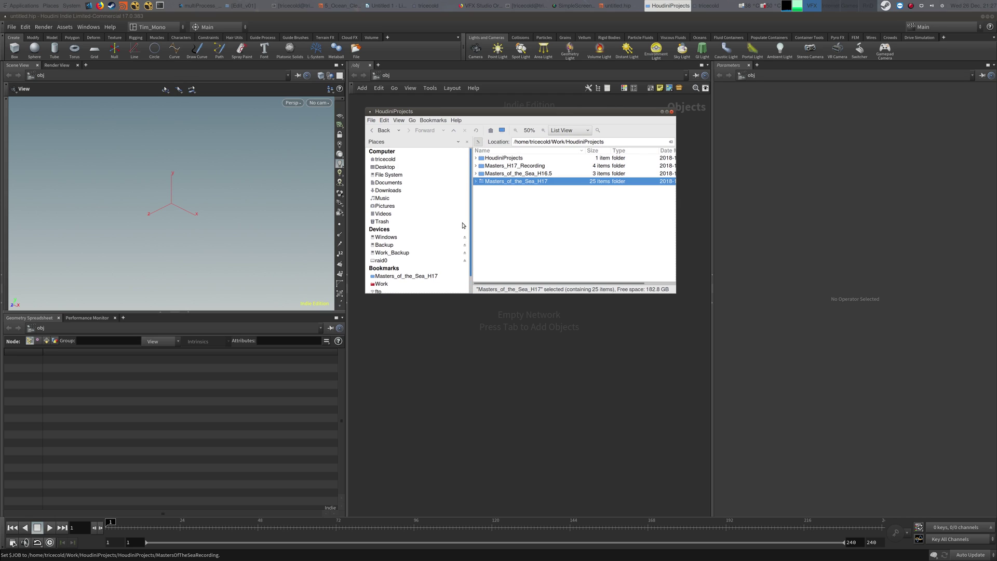
# - Go into houdini17.0 and open houdini.env with Pluma
pyautogui.click(389, 183)
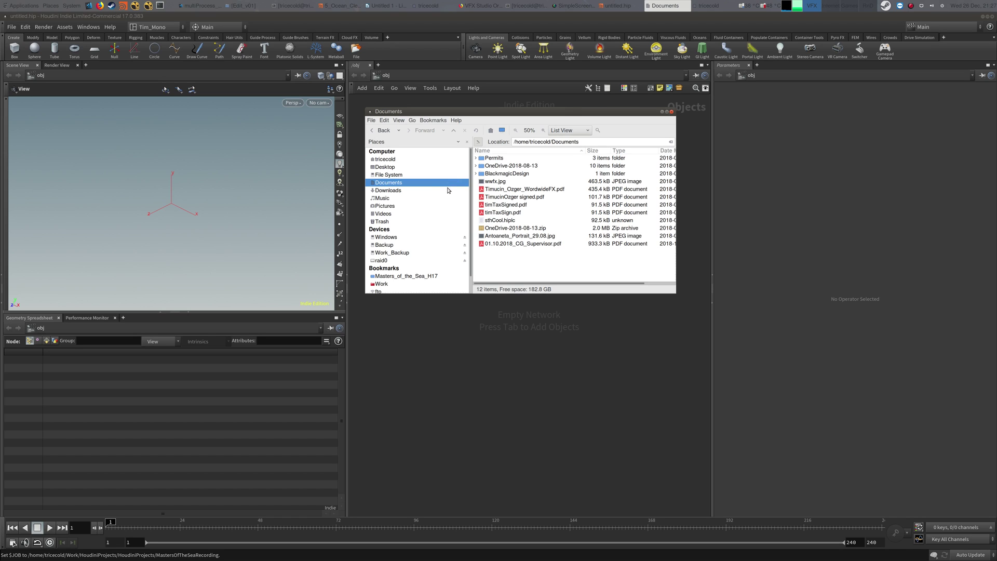
pyautogui.click(415, 163)
pyautogui.doubleClick(505, 214)
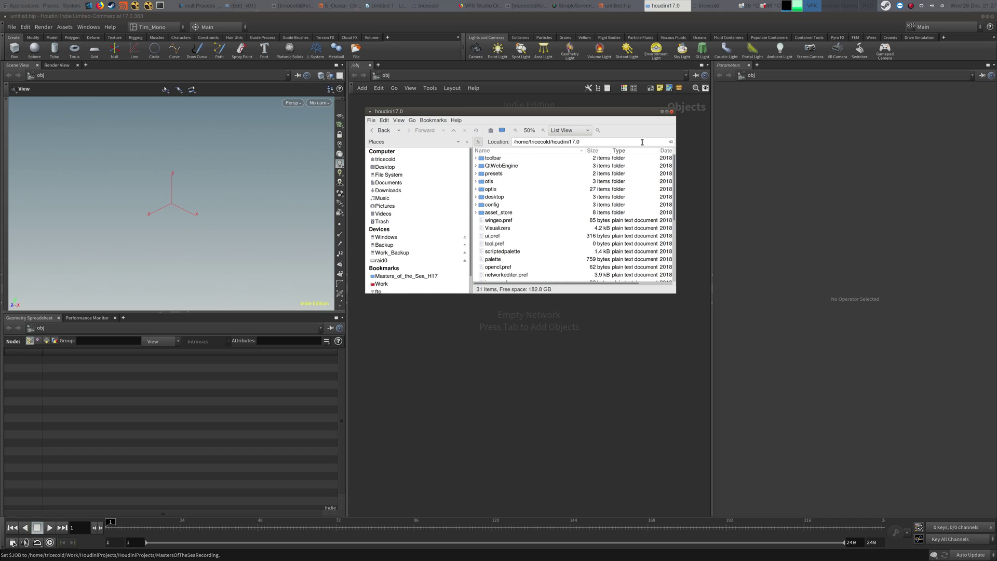
pyautogui.scroll(-1, 671, 170)
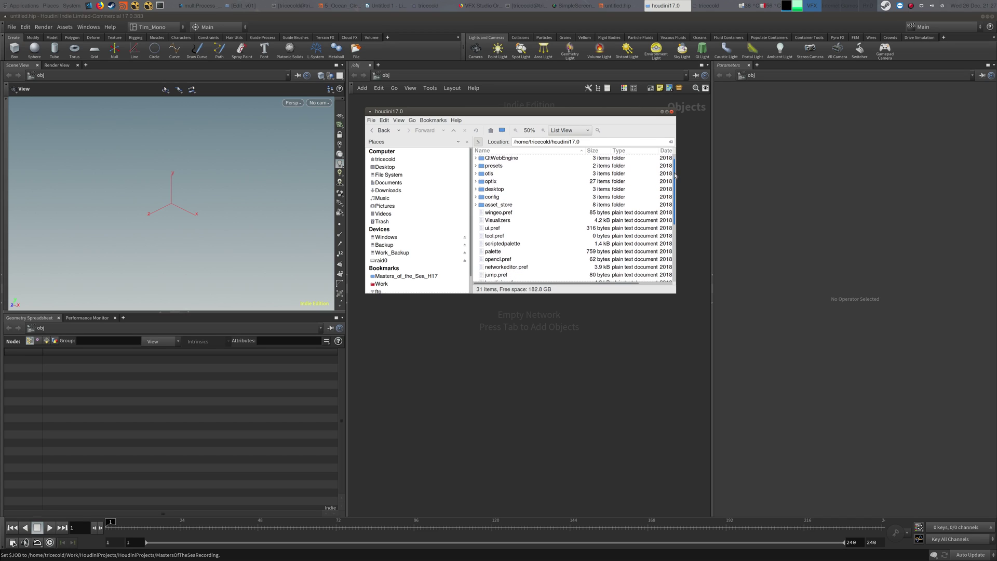
pyautogui.scroll(1, 672, 169)
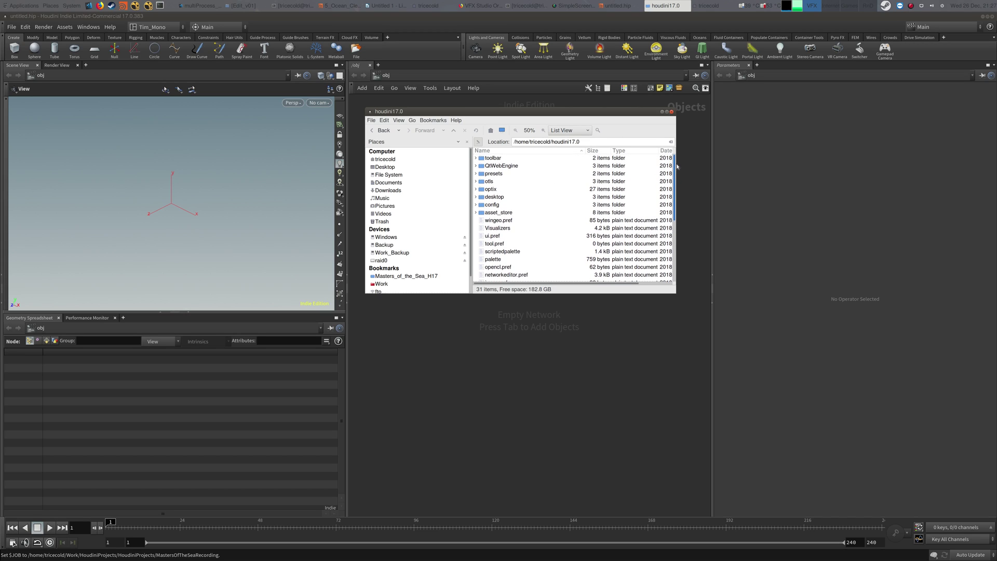
pyautogui.scroll(-1, 673, 169)
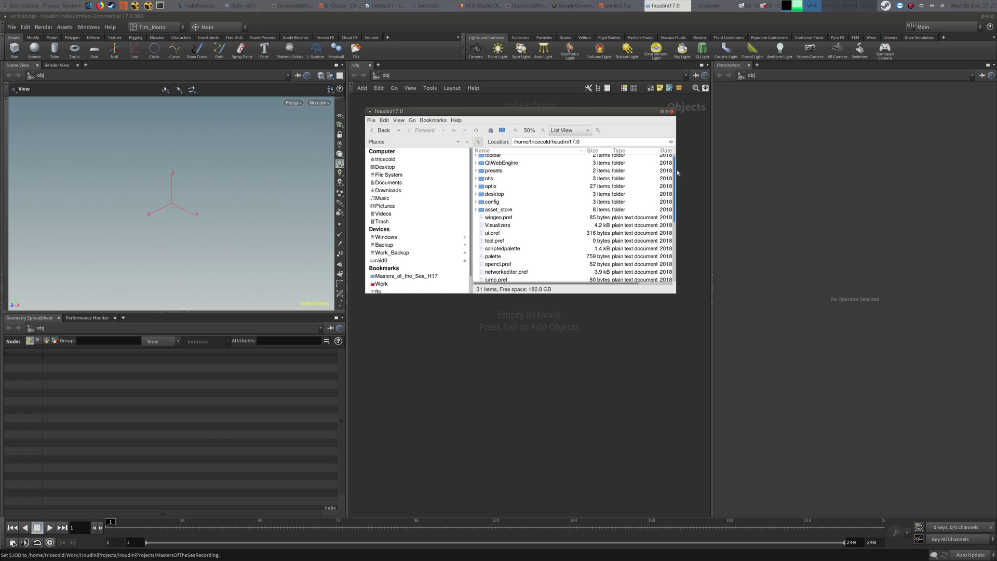
pyautogui.scroll(1, 673, 169)
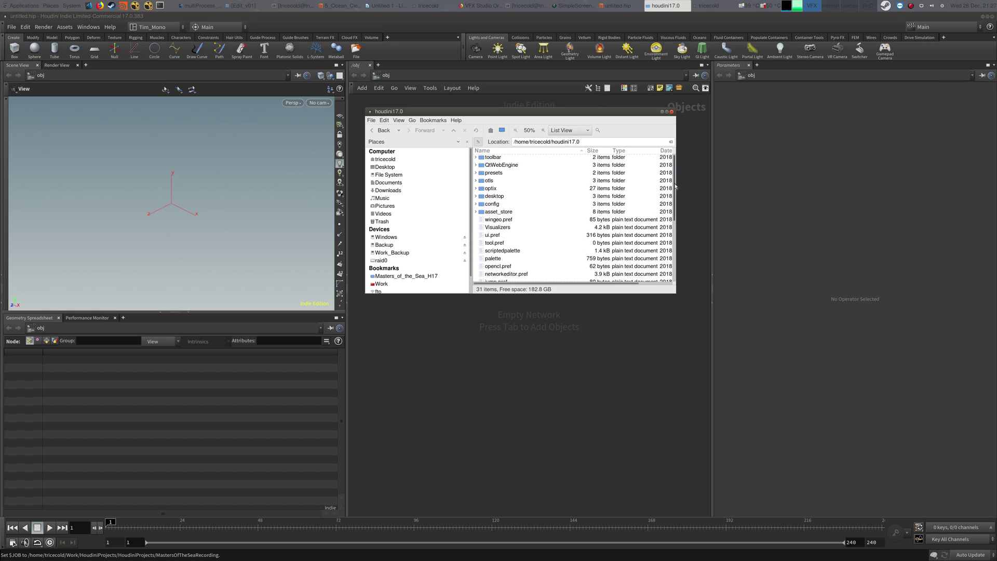
pyautogui.scroll(-4, 672, 236)
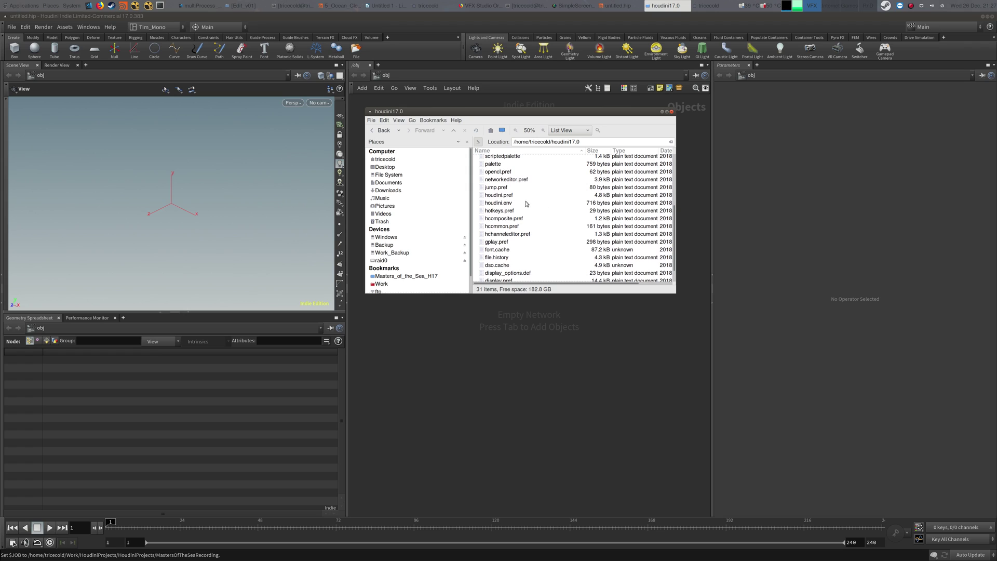
pyautogui.rightClick(524, 203)
pyautogui.click(533, 208)
# - Centre and enlarge the Pluma window showing houdini.env
pyautogui.moveTo(101, 26); pyautogui.dragTo(493, 197)
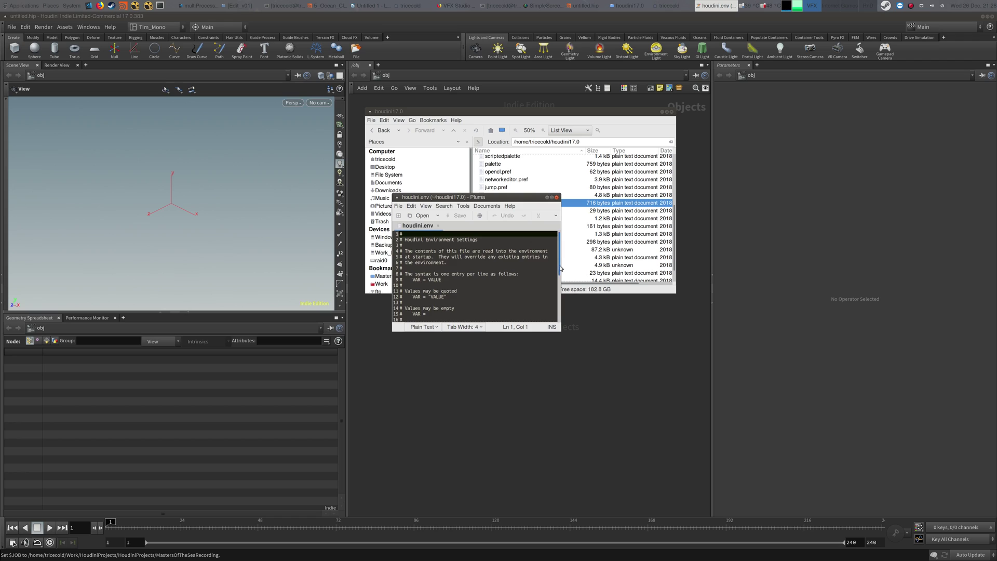
pyautogui.moveTo(559, 247); pyautogui.dragTo(564, 325)
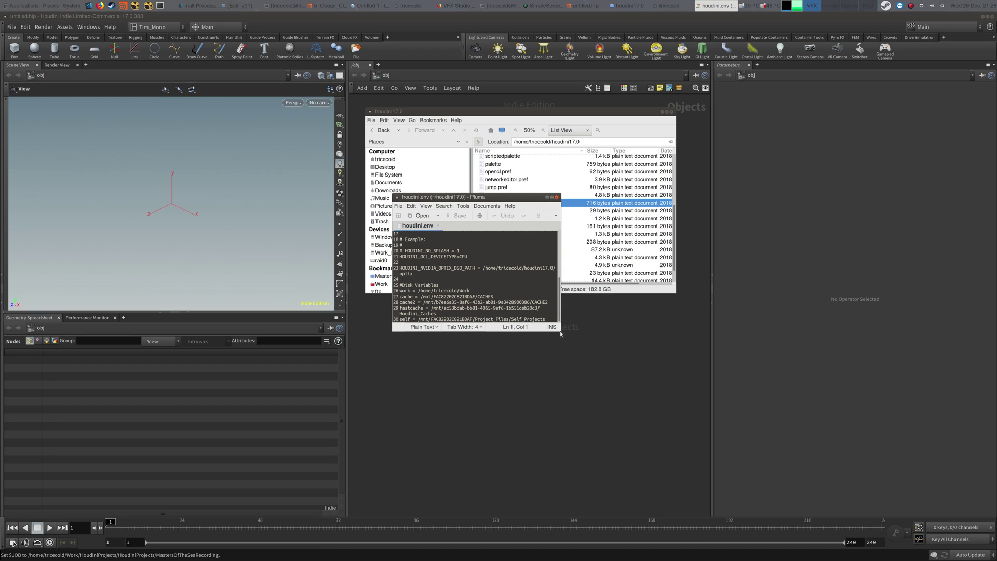
pyautogui.moveTo(560, 332); pyautogui.dragTo(625, 453)
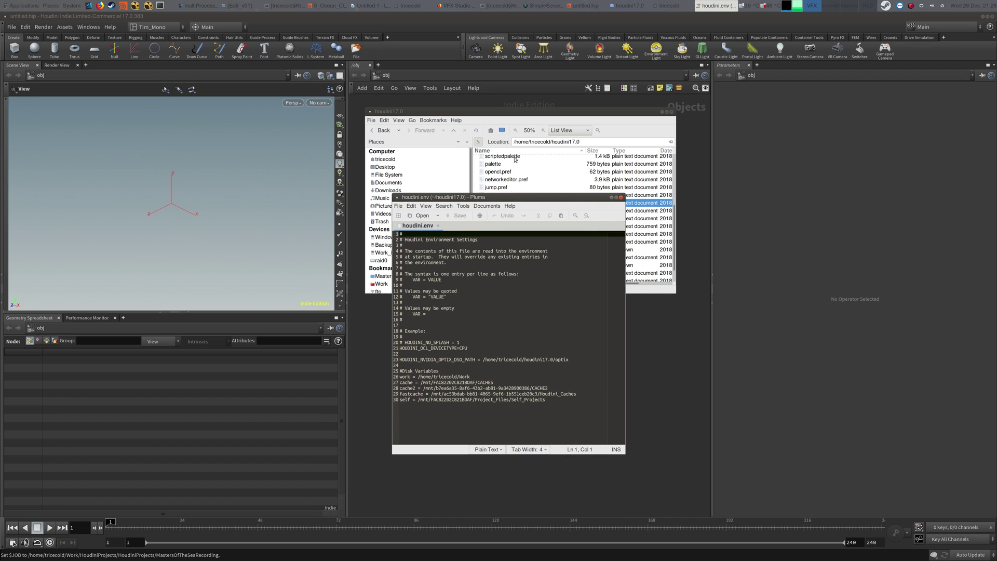
pyautogui.moveTo(509, 198); pyautogui.dragTo(509, 225)
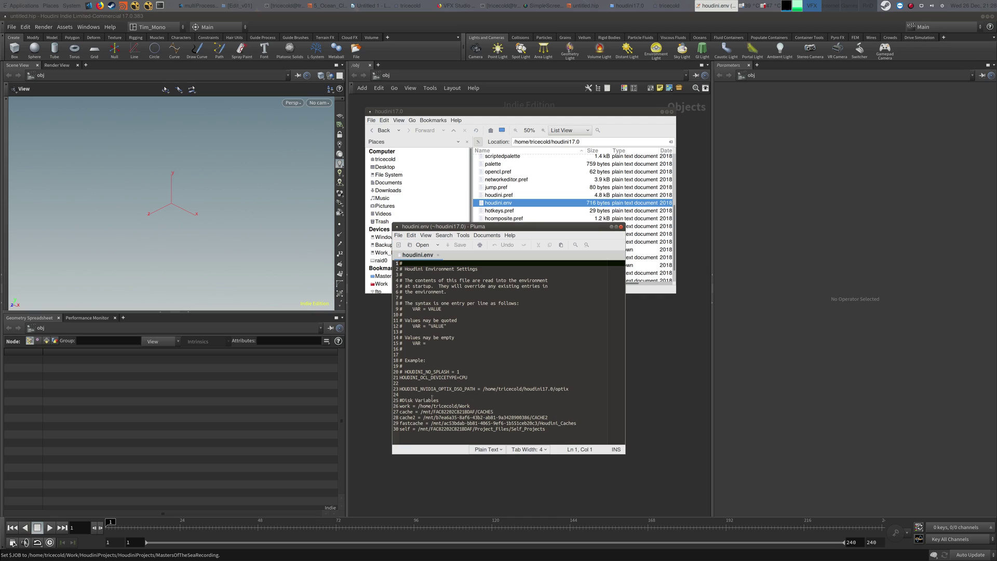
# - Highlight and review the work, cache, cache2 and fastcache disk variable paths on lines 26–30
pyautogui.click(400, 407)
pyautogui.hotkey('shift', 'End')
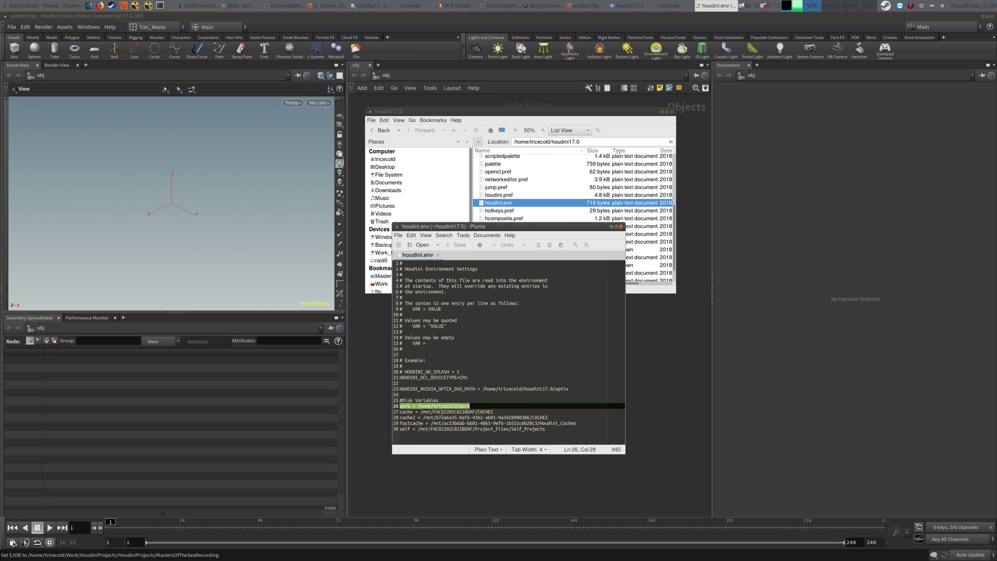
pyautogui.press('Down')
pyautogui.press('Down')
pyautogui.press('Down')
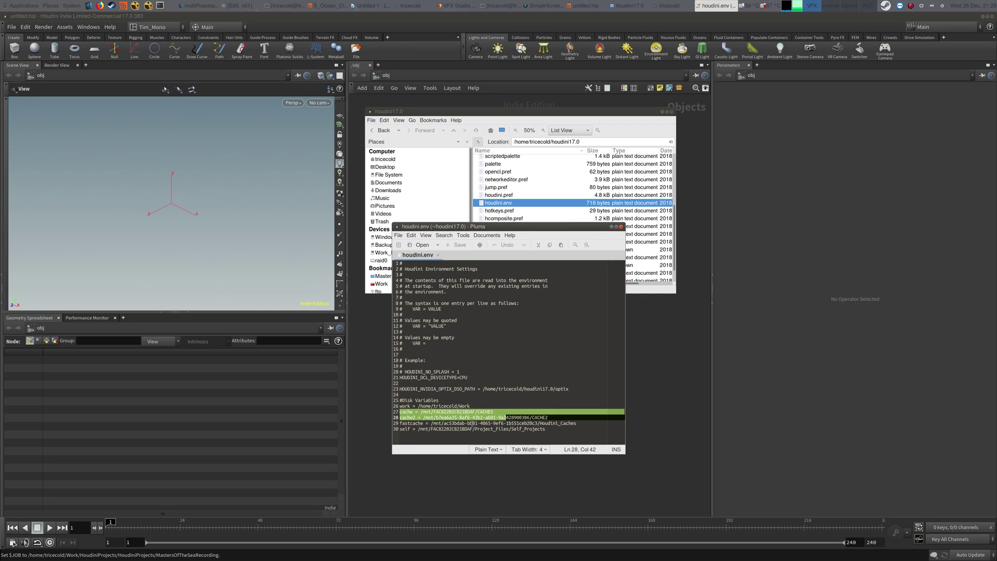
pyautogui.press('Left')
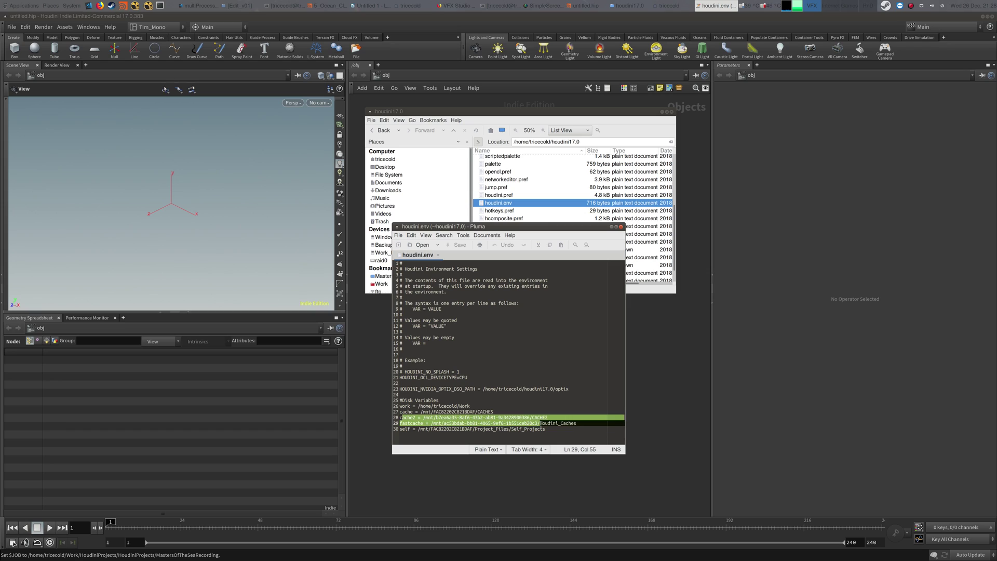
pyautogui.click(573, 404)
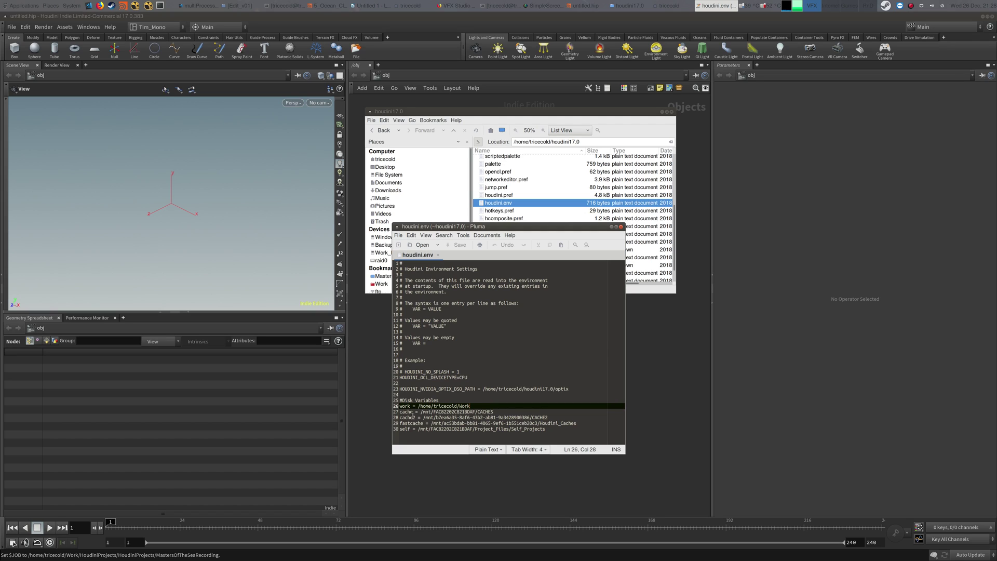
pyautogui.moveTo(422, 412); pyautogui.dragTo(494, 411)
pyautogui.click(501, 413)
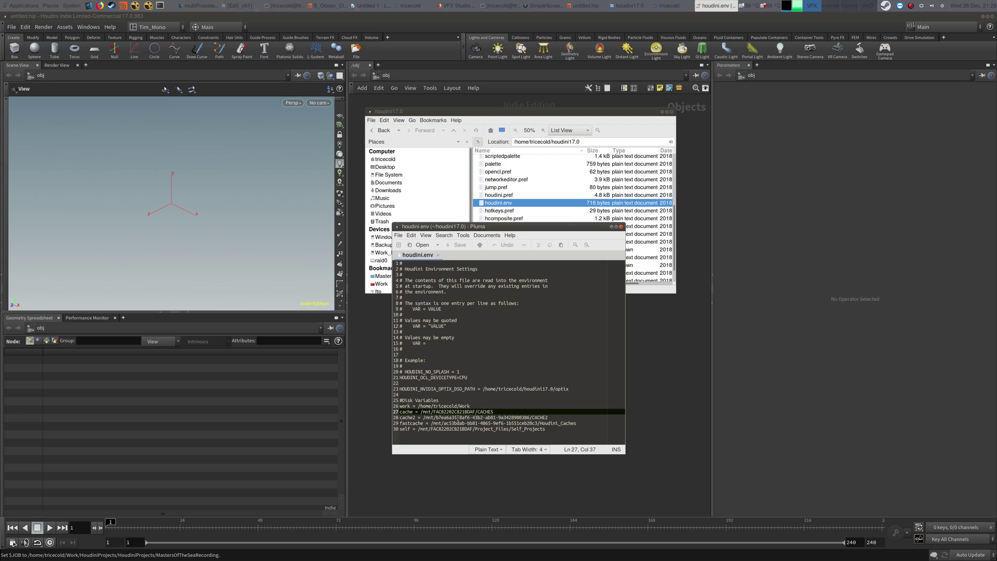
pyautogui.moveTo(426, 417); pyautogui.dragTo(560, 417)
pyautogui.moveTo(431, 423); pyautogui.dragTo(577, 423)
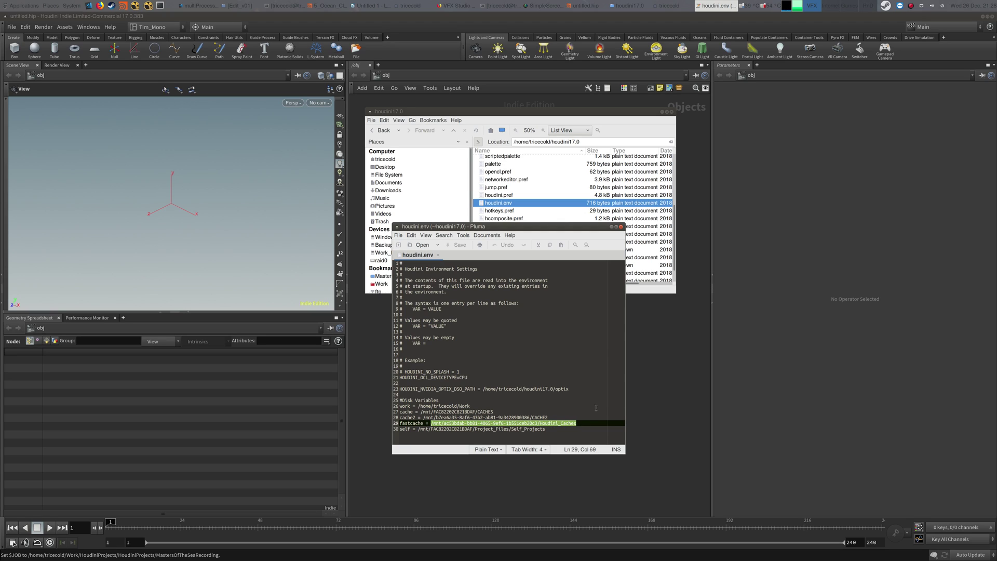
pyautogui.click(616, 390)
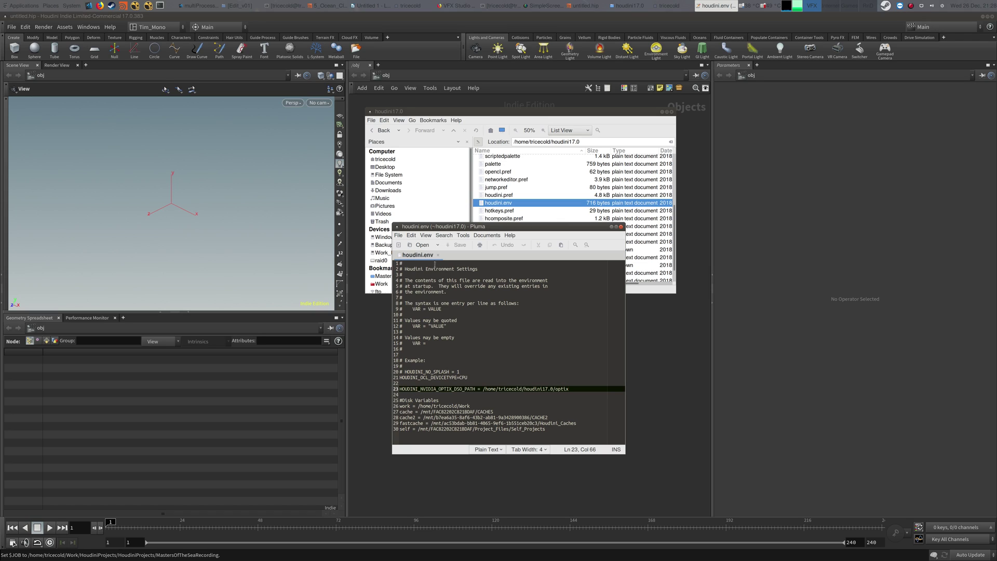
pyautogui.moveTo(400, 406); pyautogui.dragTo(569, 428)
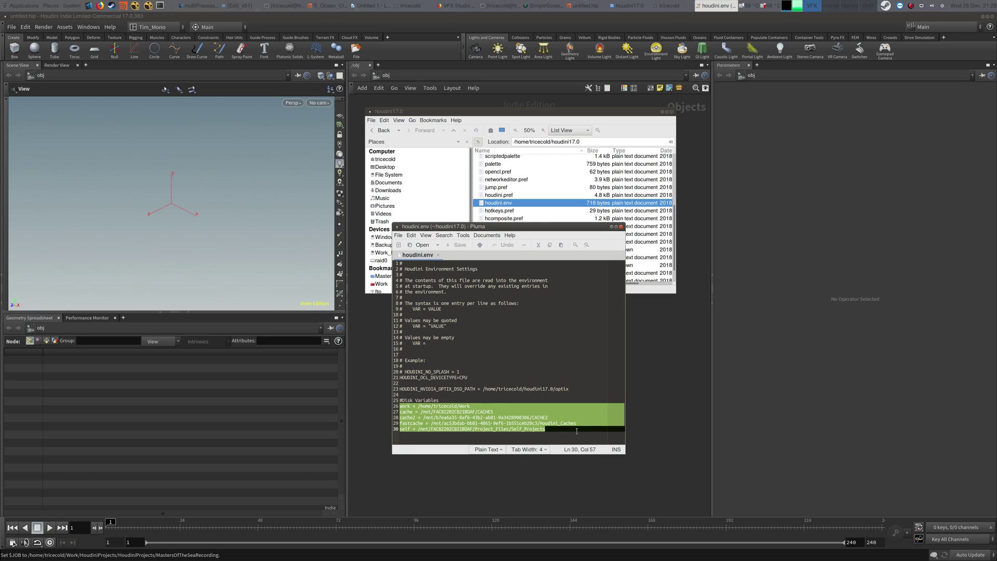
pyautogui.click(533, 439)
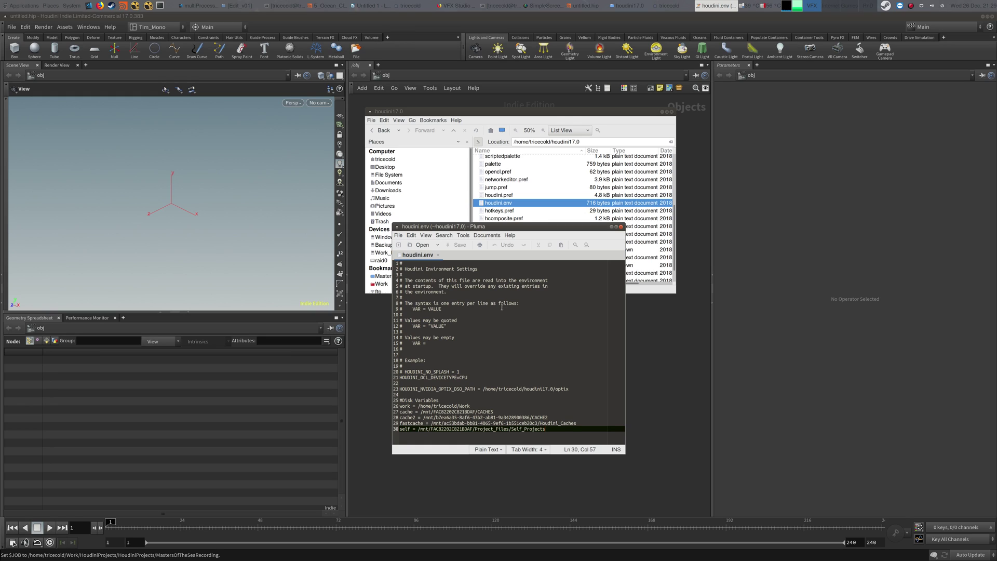
# - Close Pluma and the houdini17.0 folder window, returning to Houdini's network editor
pyautogui.click(620, 226)
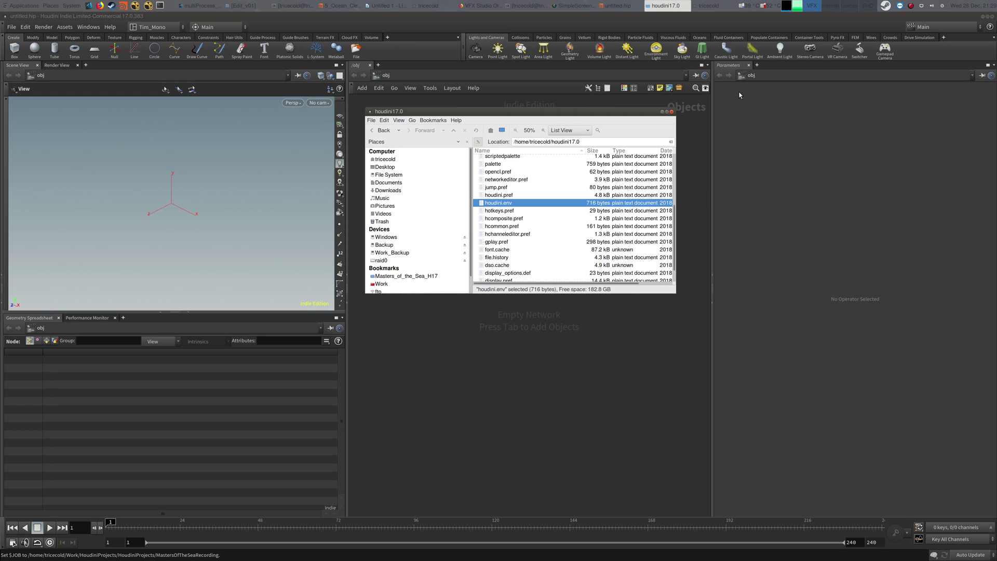
pyautogui.click(671, 111)
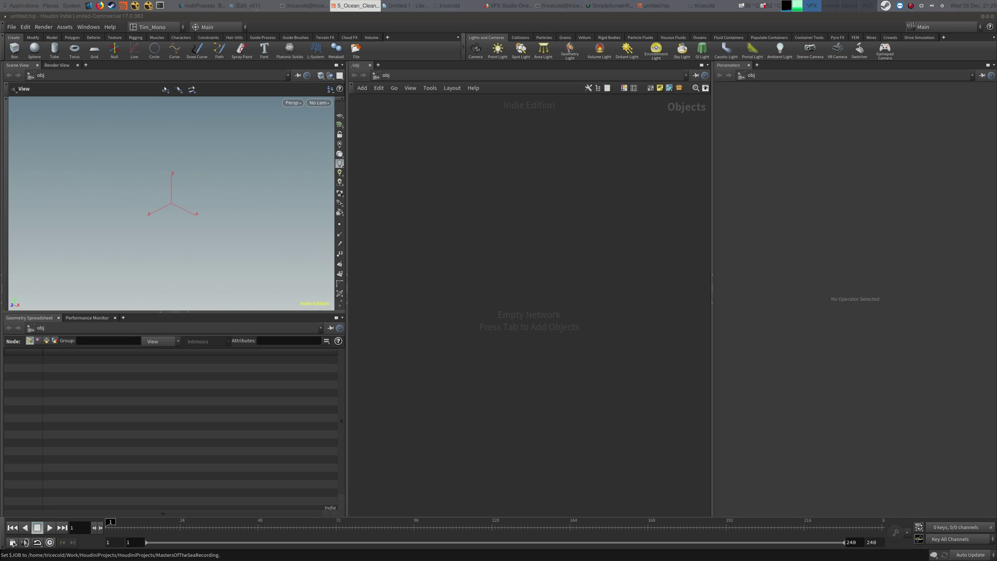
pyautogui.click(379, 169)
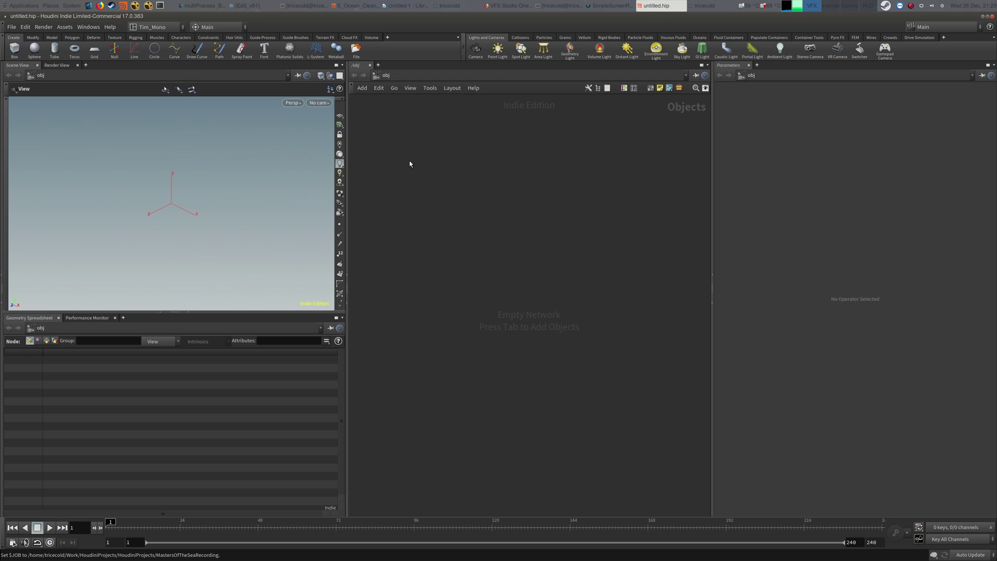
# - Paste the FOLLOW_CAM box of five cameras plus skylight1 and distantlight1 and centre them
pyautogui.hotkey('ctrl', 'v')
pyautogui.scroll(-4, 541, 255)
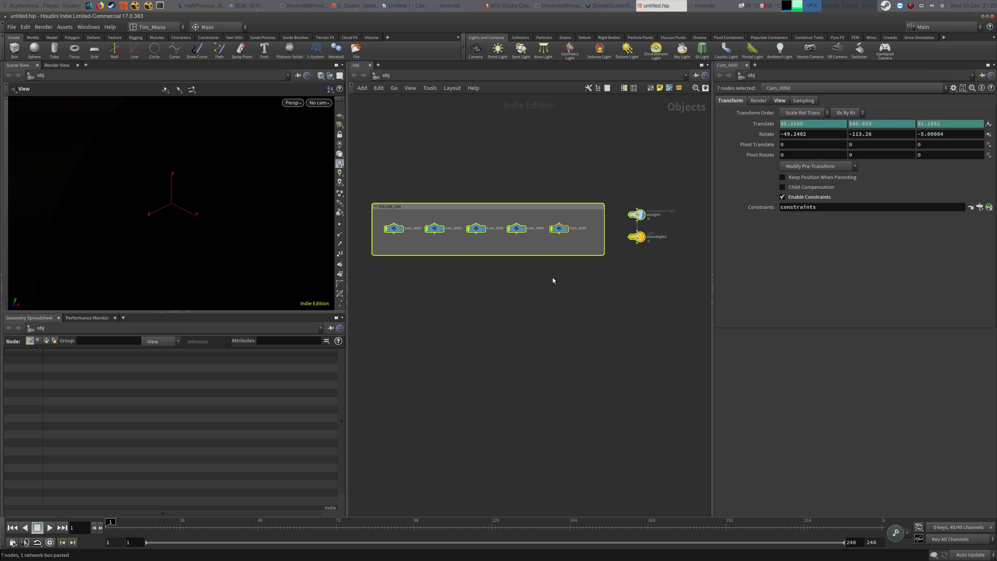
pyautogui.moveTo(552, 278); pyautogui.dragTo(571, 238, button='middle')
pyautogui.scroll(1, 587, 248)
# - Compare skylight1 and distantlight1 parameters, then nudge distantlight1 slightly lower
pyautogui.click(655, 162)
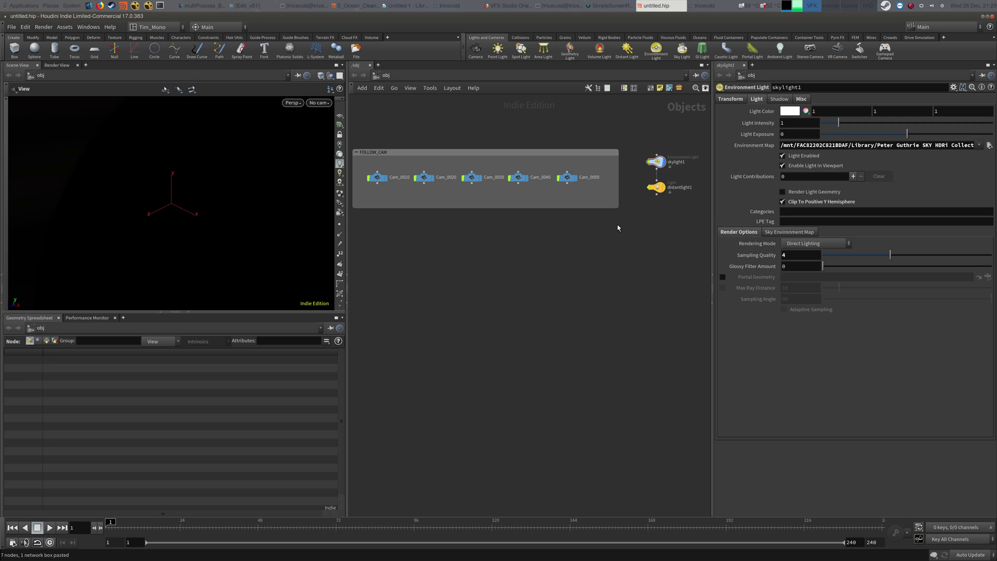
pyautogui.click(656, 188)
pyautogui.click(657, 163)
pyautogui.click(656, 187)
pyautogui.click(656, 161)
pyautogui.click(656, 188)
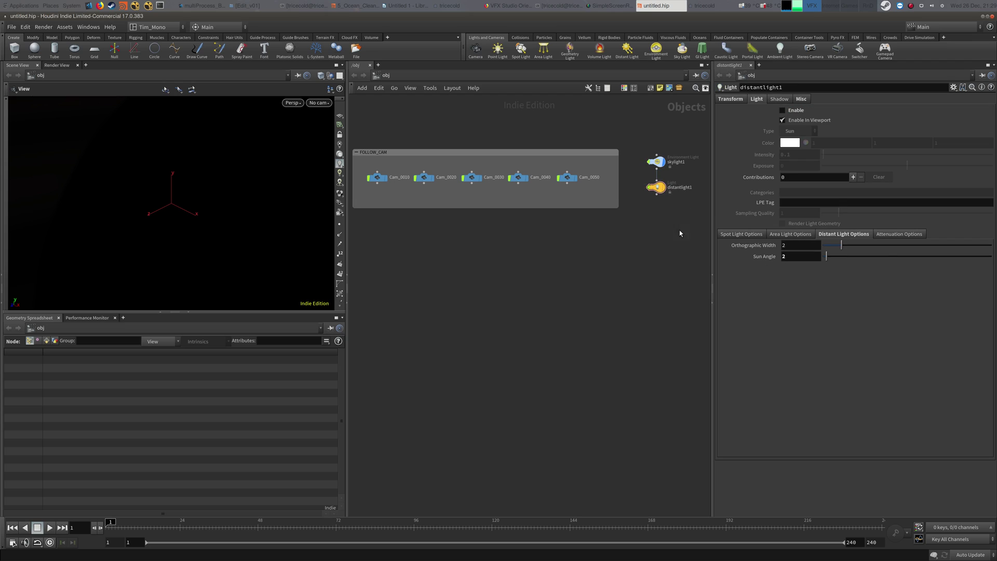
pyautogui.scroll(-2, 612, 256)
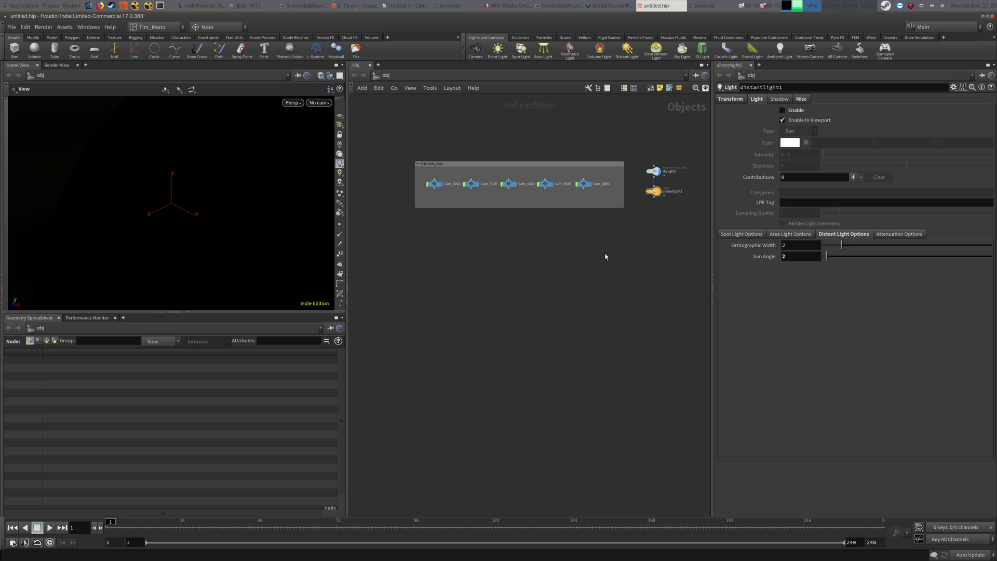
pyautogui.click(643, 161)
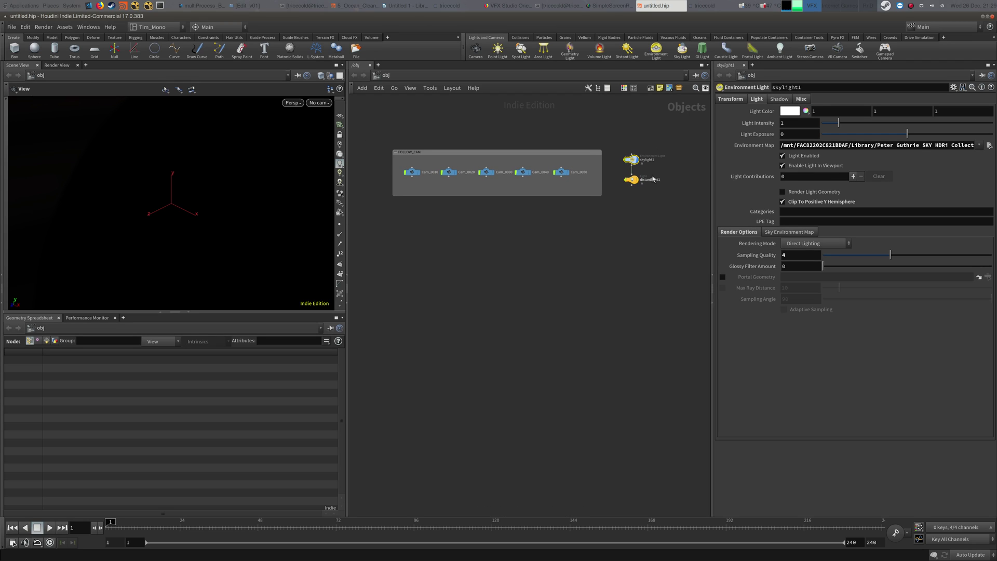
pyautogui.click(651, 180)
pyautogui.click(637, 162)
pyautogui.click(634, 182)
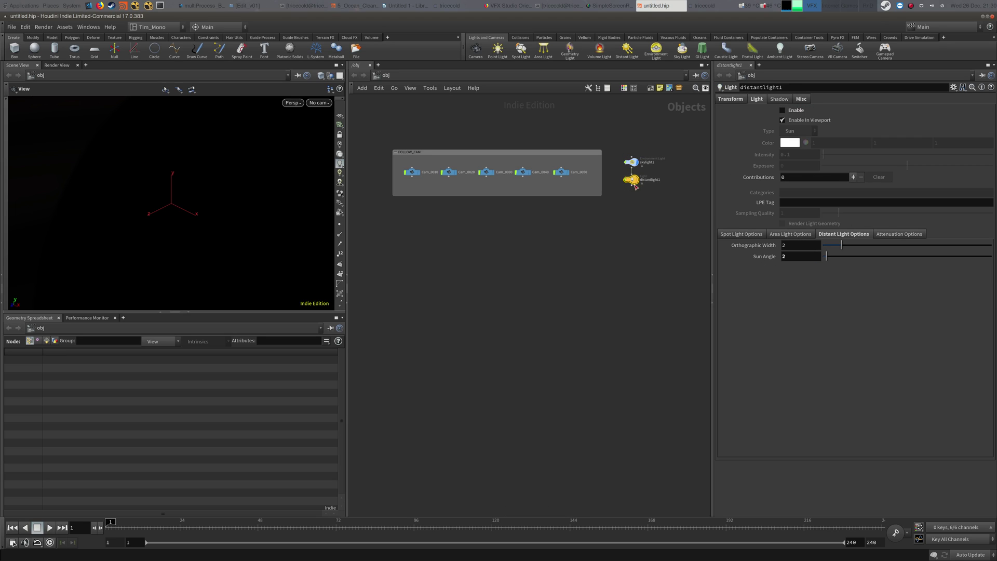
pyautogui.moveTo(635, 184); pyautogui.dragTo(634, 189)
# - Tumble the 3D view and restore normal viewport lighting and background
pyautogui.moveTo(309, 120); pyautogui.dragTo(134, 210)
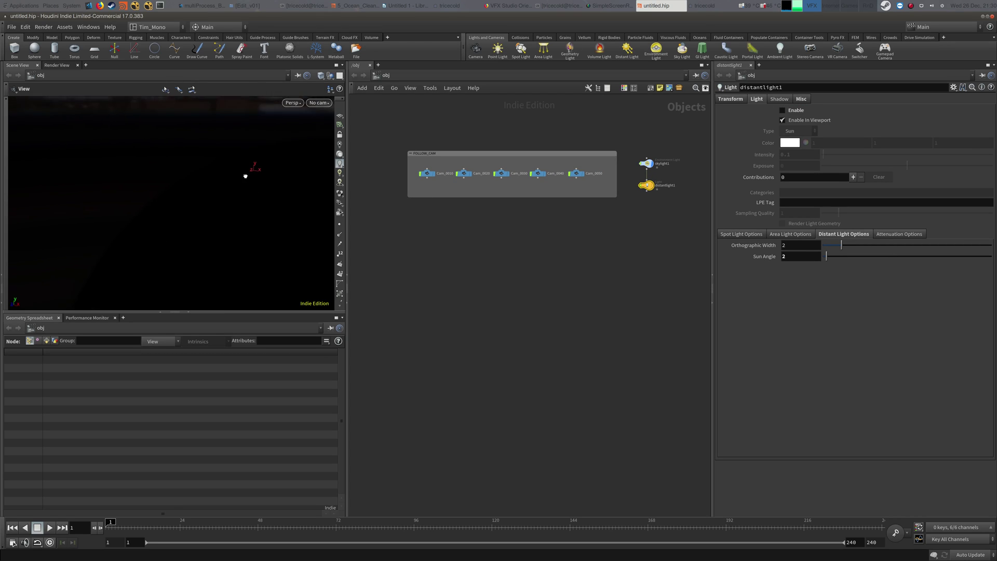
pyautogui.rightClick(335, 155)
pyautogui.click(312, 162)
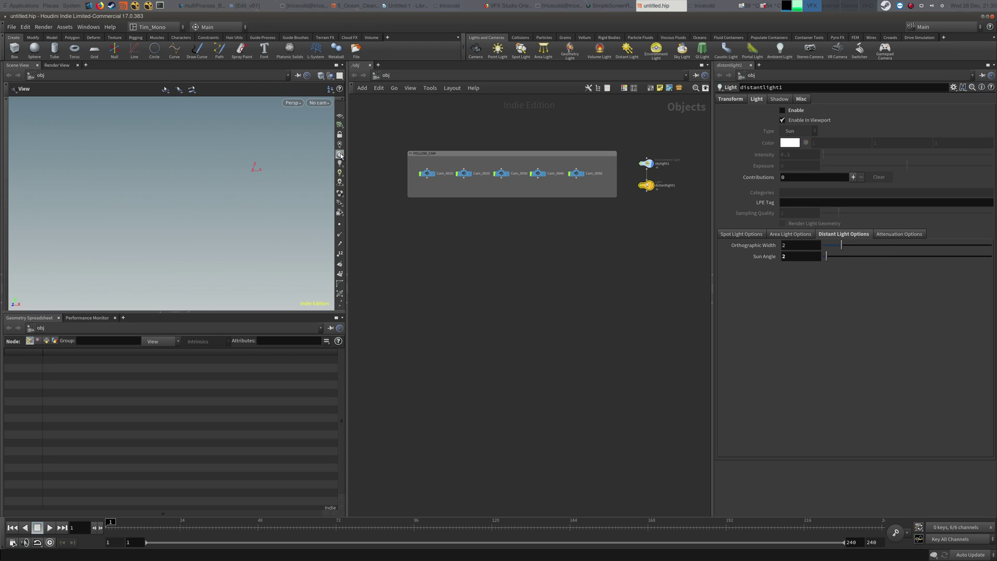
pyautogui.scroll(-2, 405, 130)
pyautogui.scroll(1, 426, 126)
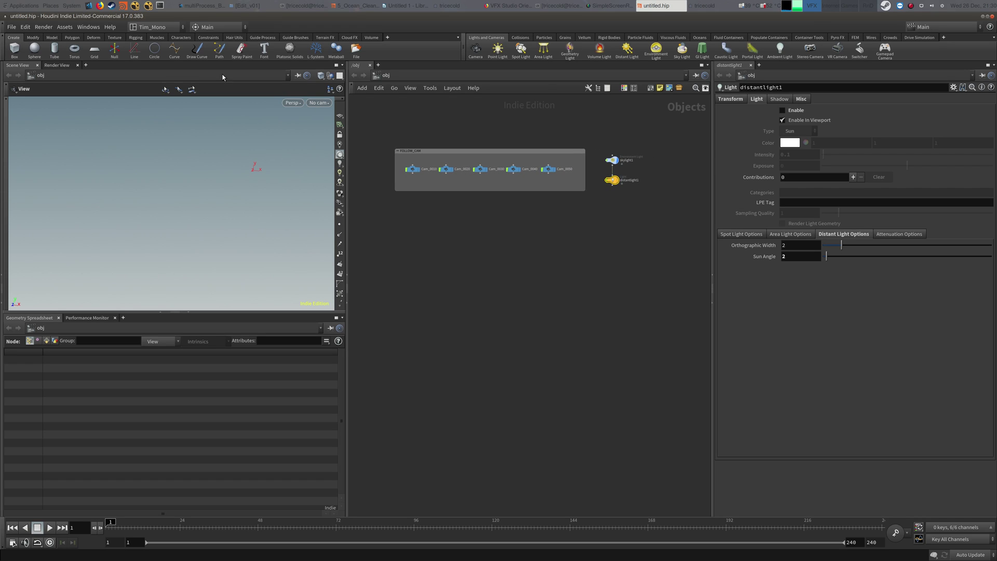
# - Save As, replacing 'untitled' with 01_MastersIntro to write 01_MastersIntro.hiplc
pyautogui.click(11, 27)
pyautogui.click(19, 38)
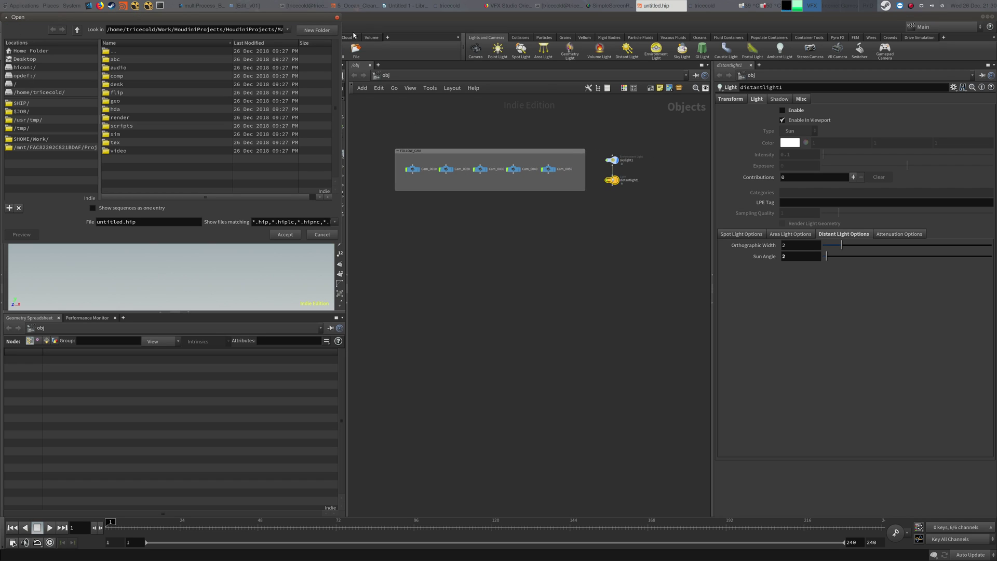
pyautogui.click(337, 17)
pyautogui.click(11, 27)
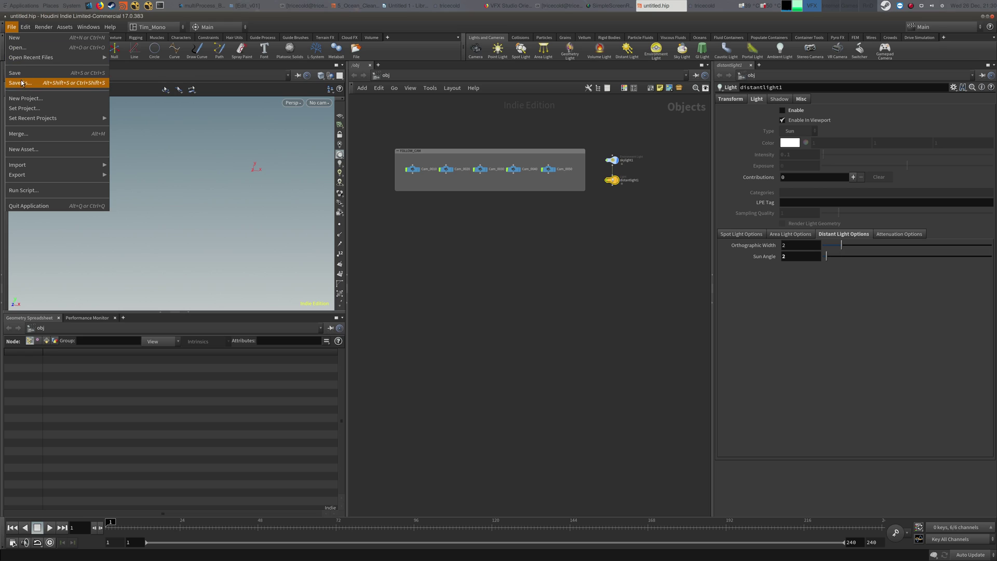
pyautogui.click(23, 83)
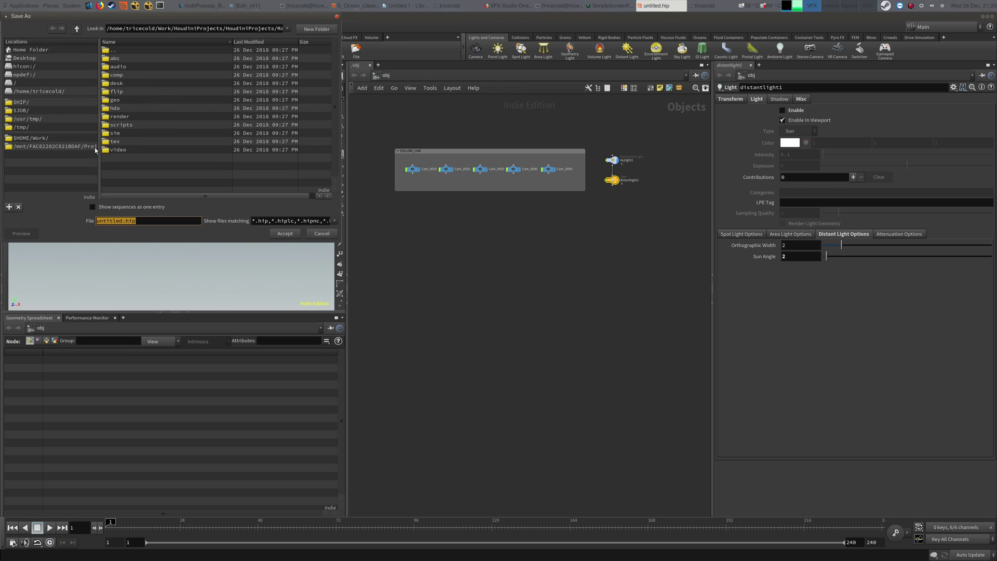
pyautogui.moveTo(124, 221); pyautogui.dragTo(97, 221)
pyautogui.write('01_MastersIntro')
pyautogui.press('Return')
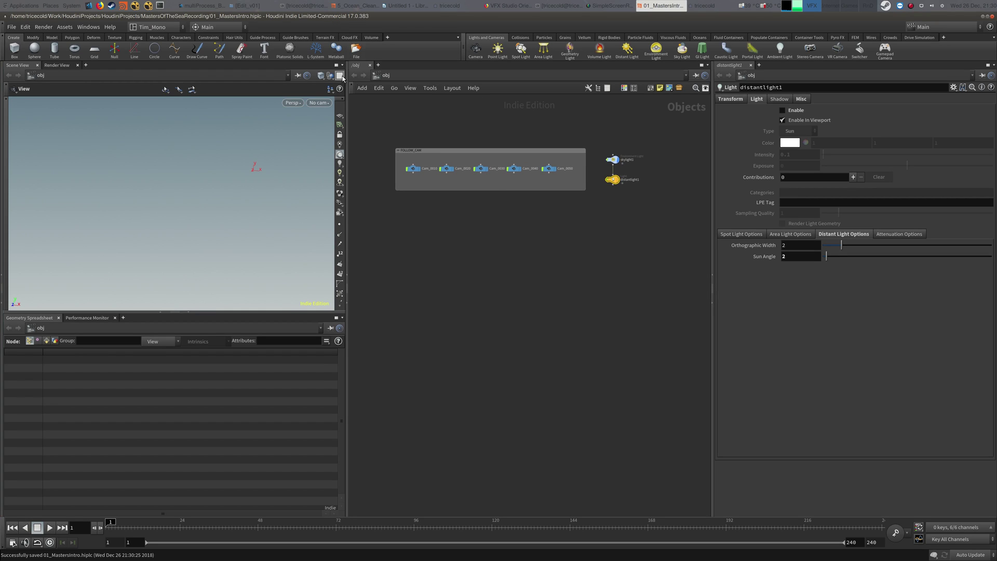
pyautogui.click(610, 5)
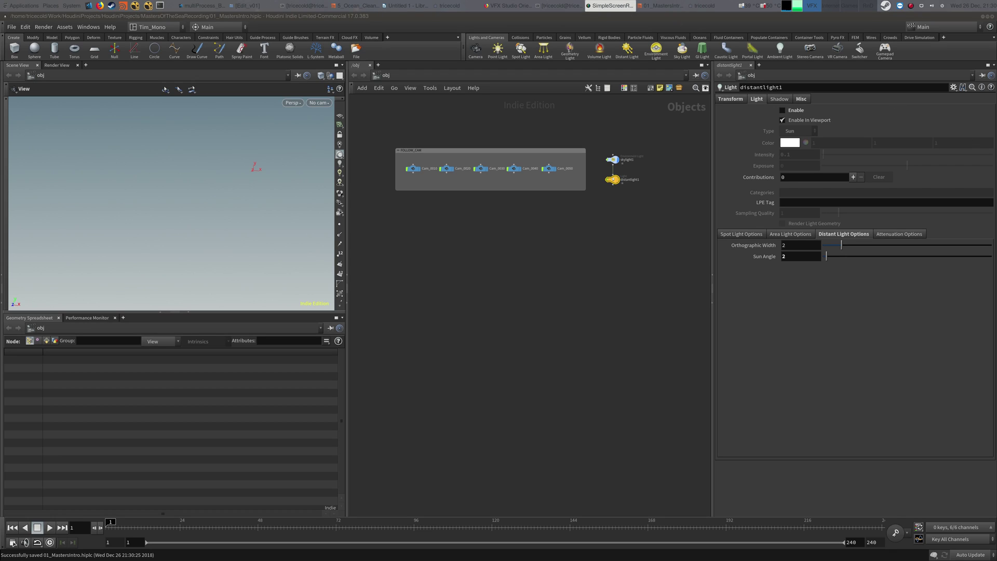